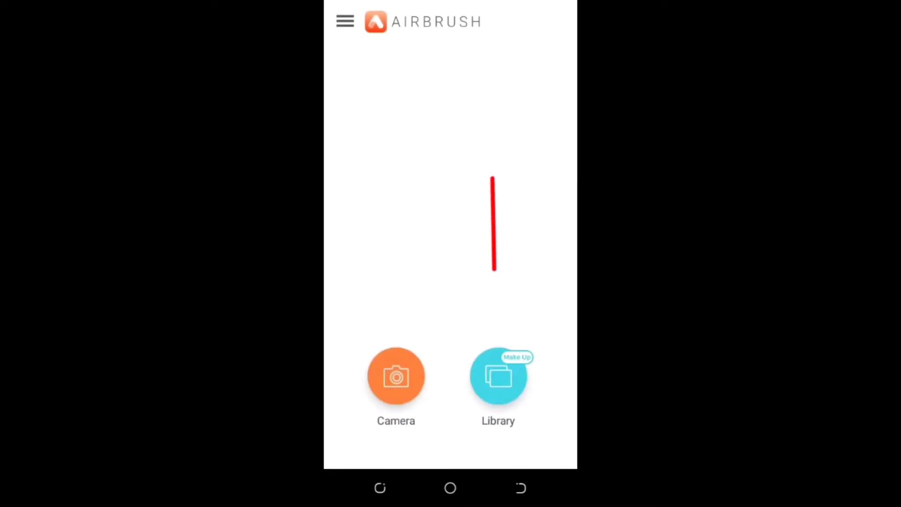
Open the smiling blonde woman's portrait from the Image of Model 4 album in the Library
{"action": "left_click", "coordinate": [499, 376]}
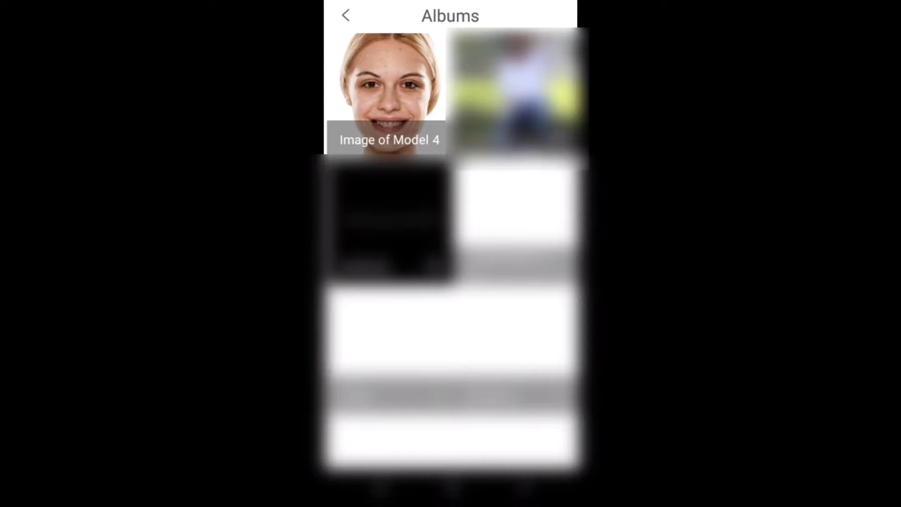
{"action": "left_click", "coordinate": [389, 94]}
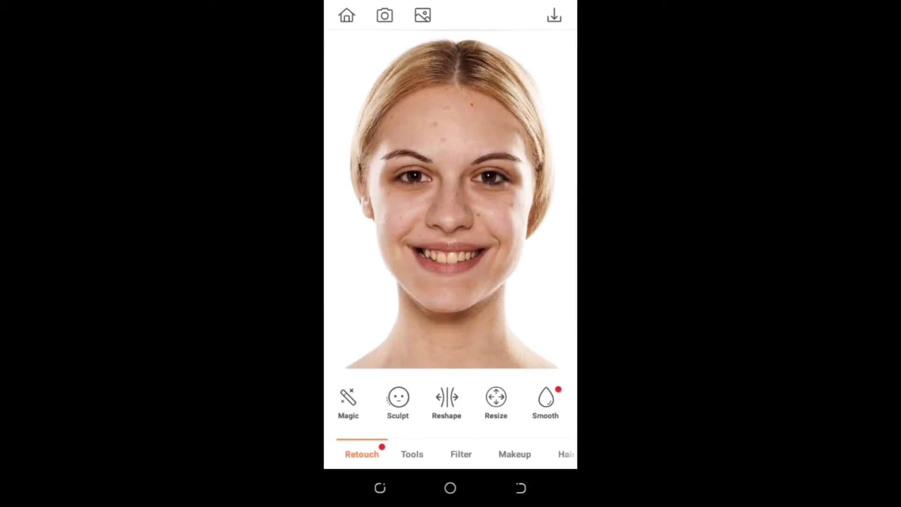
Switch to the Acne tool and remove the blemish on the forehead
{"action": "left_click_drag", "start_coordinate": [517, 399], "coordinate": [375, 399]}
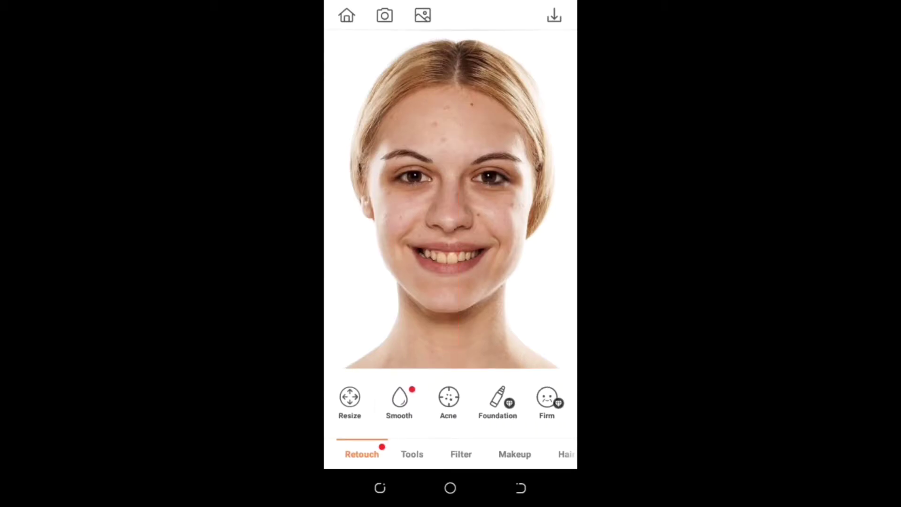
{"action": "left_click", "coordinate": [449, 401]}
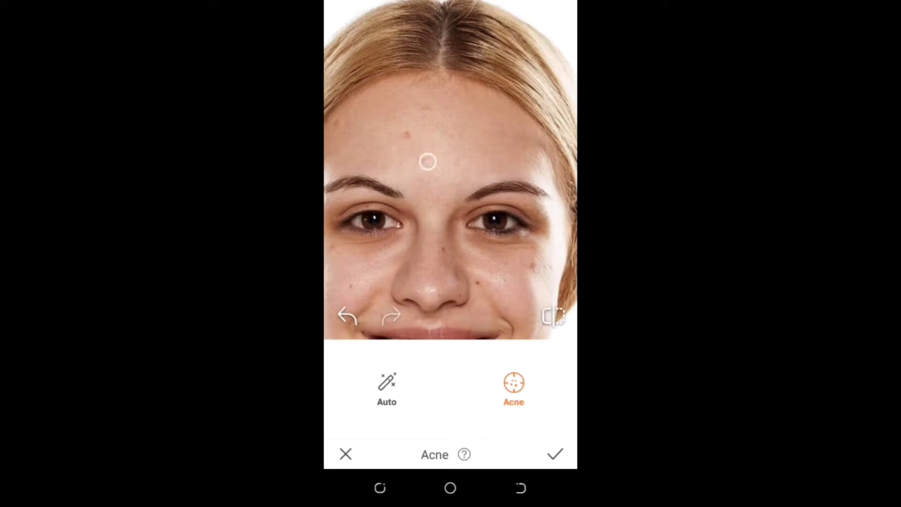
{"action": "left_click", "coordinate": [379, 95]}
Zoom and pan the photo to bring the cheek below the eye into view
{"action": "scroll", "coordinate": [337, 125], "scroll_direction": "down", "scroll_amount": 3}
{"action": "scroll", "coordinate": [457, 175], "scroll_direction": "up", "scroll_amount": 3}
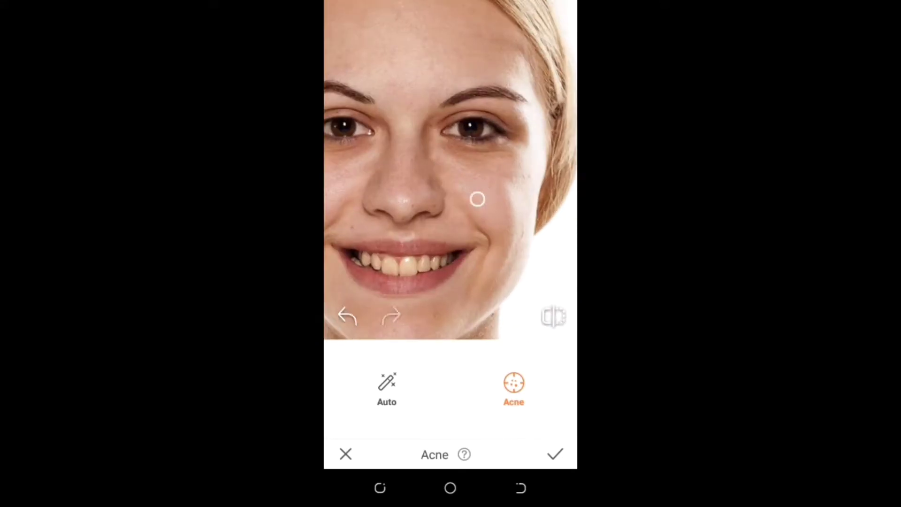
{"action": "scroll", "coordinate": [447, 191], "scroll_direction": "up", "scroll_amount": 3}
{"action": "scroll", "coordinate": [346, 205], "scroll_direction": "down", "scroll_amount": 2}
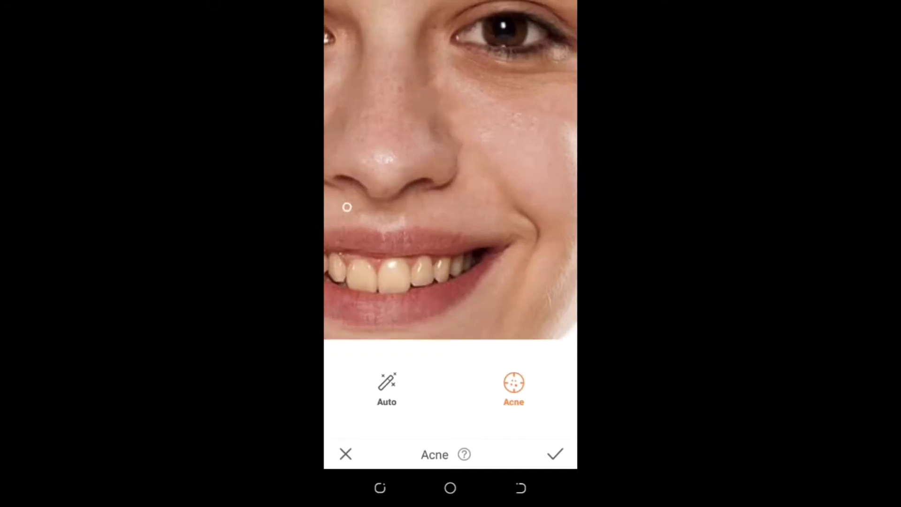
{"action": "scroll", "coordinate": [403, 197], "scroll_direction": "down", "scroll_amount": 2}
{"action": "scroll", "coordinate": [431, 153], "scroll_direction": "up", "scroll_amount": 5}
{"action": "left_click_drag", "start_coordinate": [430, 153], "coordinate": [451, 170]}
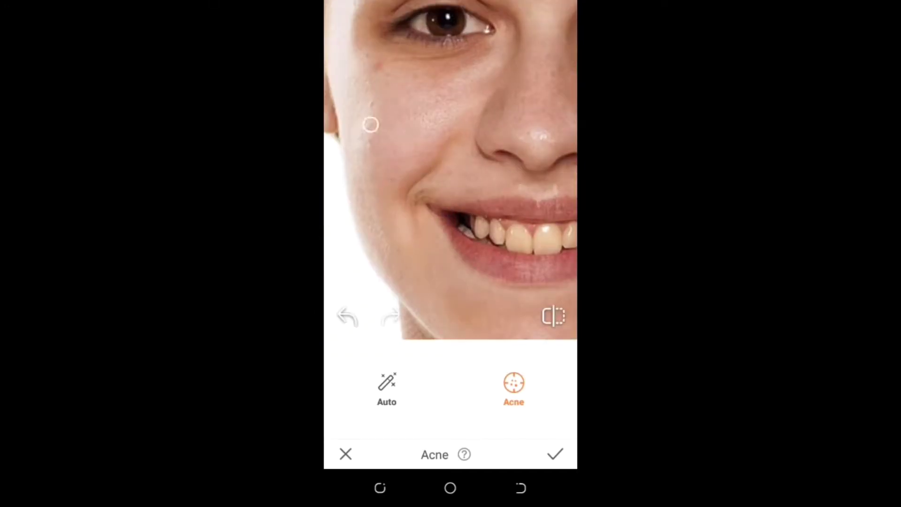
{"action": "scroll", "coordinate": [378, 65], "scroll_direction": "down", "scroll_amount": 1}
{"action": "scroll", "coordinate": [377, 66], "scroll_direction": "down", "scroll_amount": 2}
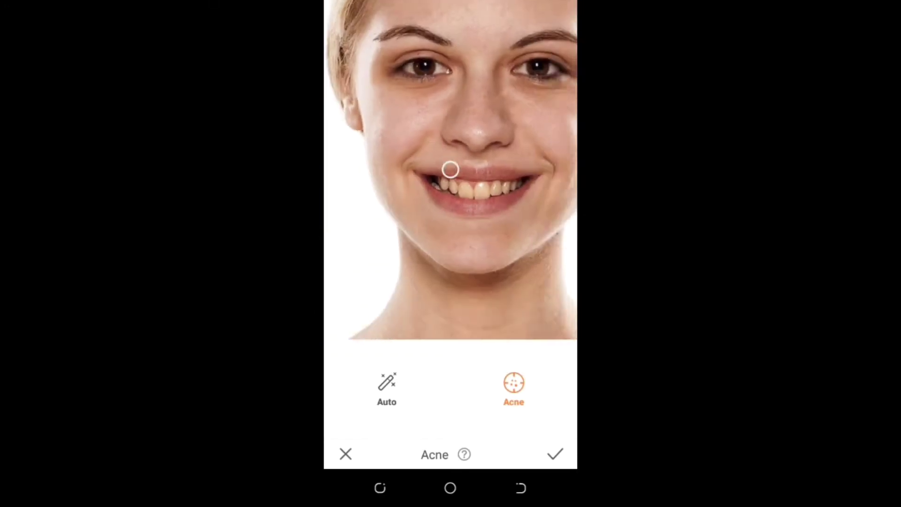
{"action": "scroll", "coordinate": [450, 171], "scroll_direction": "up", "scroll_amount": 3}
{"action": "scroll", "coordinate": [466, 153], "scroll_direction": "down", "scroll_amount": 3}
{"action": "scroll", "coordinate": [450, 169], "scroll_direction": "up", "scroll_amount": 4}
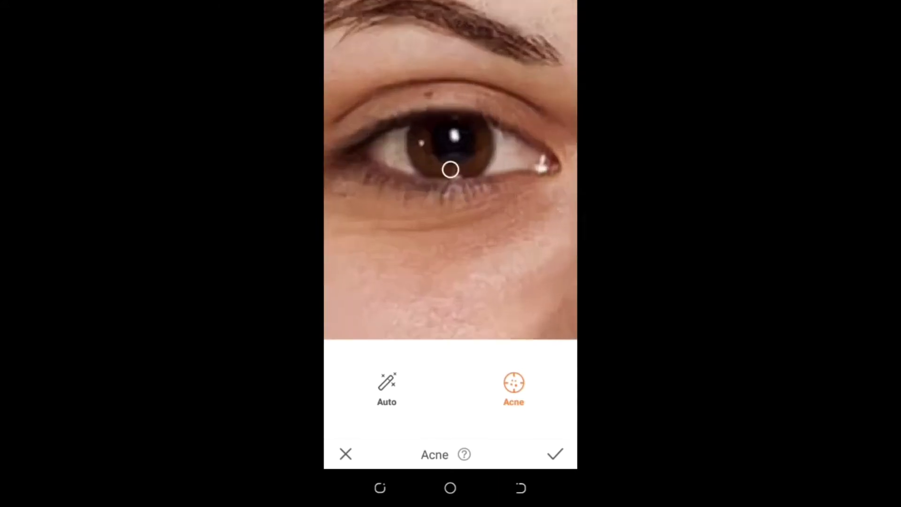
{"action": "scroll", "coordinate": [451, 169], "scroll_direction": "down", "scroll_amount": 3}
{"action": "scroll", "coordinate": [493, 191], "scroll_direction": "up", "scroll_amount": 2}
{"action": "scroll", "coordinate": [475, 220], "scroll_direction": "down", "scroll_amount": 3}
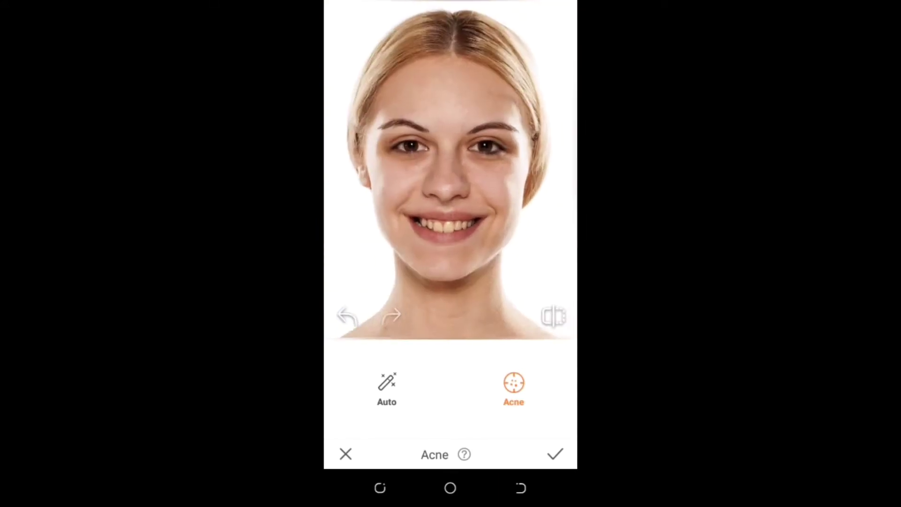
{"action": "scroll", "coordinate": [451, 169], "scroll_direction": "up", "scroll_amount": 3}
{"action": "scroll", "coordinate": [451, 169], "scroll_direction": "up", "scroll_amount": 2}
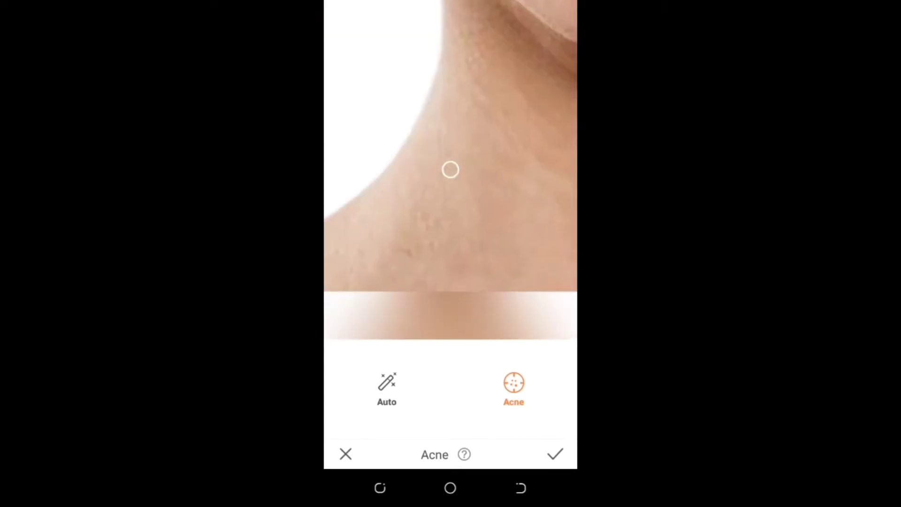
{"action": "scroll", "coordinate": [450, 169], "scroll_direction": "down", "scroll_amount": 3}
{"action": "scroll", "coordinate": [474, 303], "scroll_direction": "up", "scroll_amount": 2}
{"action": "scroll", "coordinate": [474, 303], "scroll_direction": "down", "scroll_amount": 3}
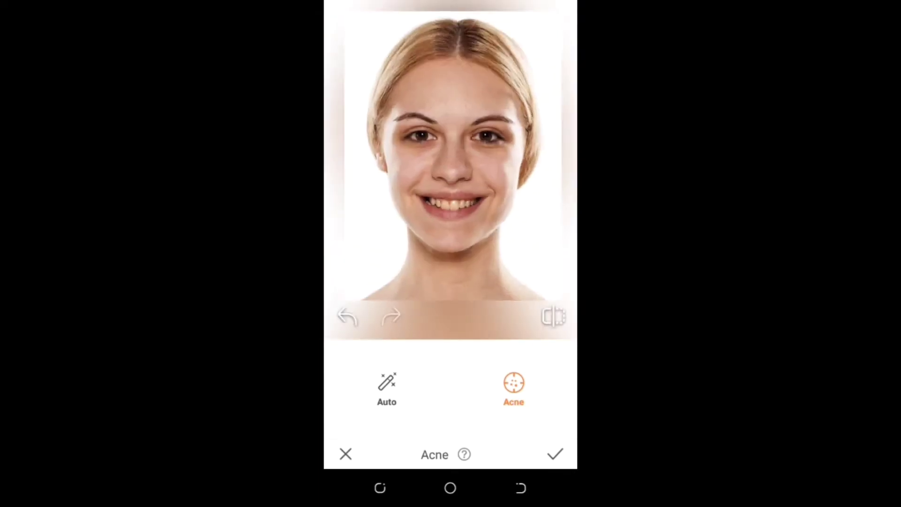
Keep the acne fixes and switch to the Smooth retouch tool
{"action": "left_click", "coordinate": [556, 454]}
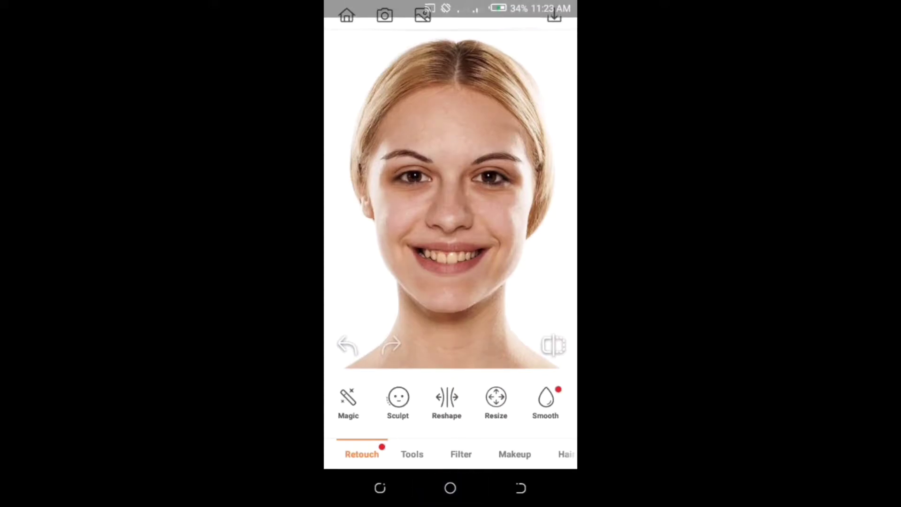
{"action": "scroll", "coordinate": [450, 402], "scroll_direction": "right", "scroll_amount": 2}
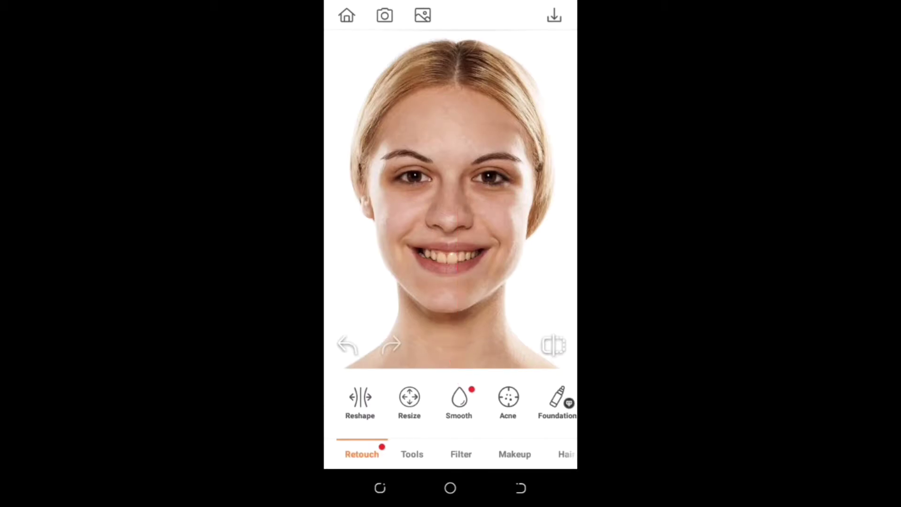
{"action": "left_click", "coordinate": [459, 401]}
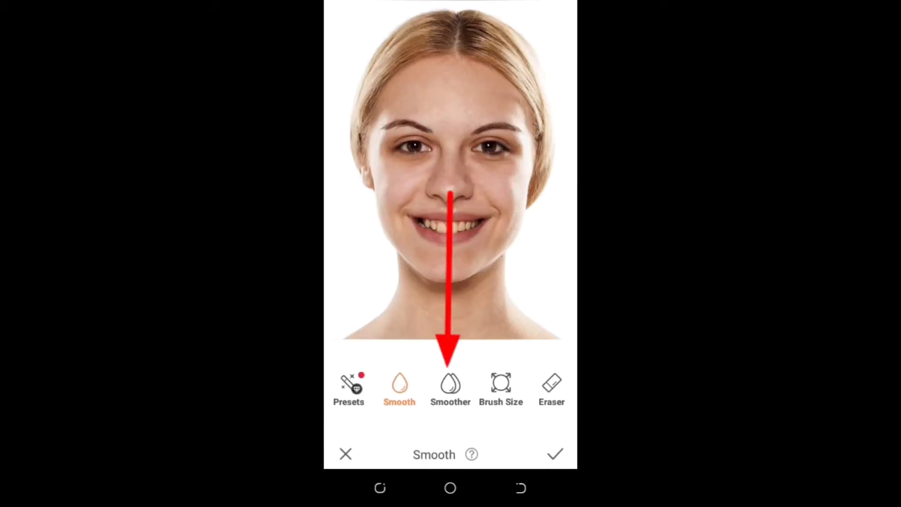
Choose Smoother mode, reduce the Brush Size, and reselect Smoother
{"action": "left_click", "coordinate": [451, 387]}
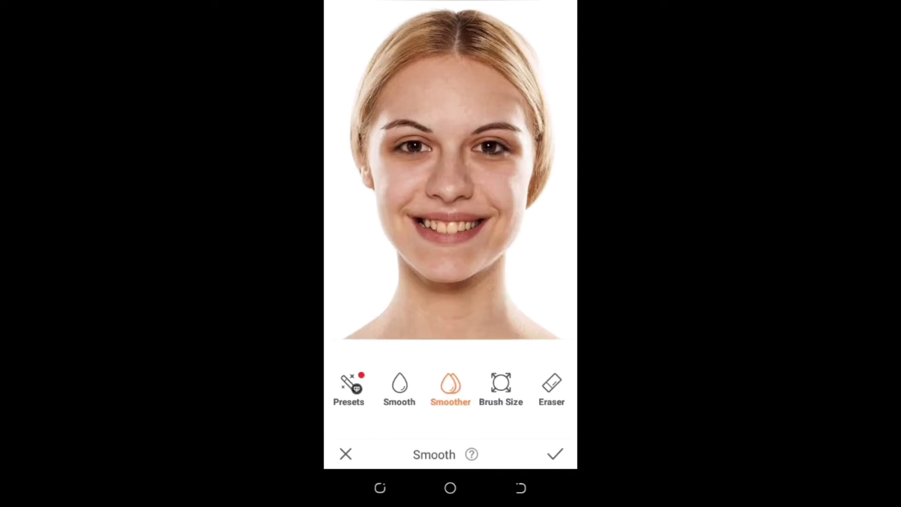
{"action": "left_click", "coordinate": [501, 387]}
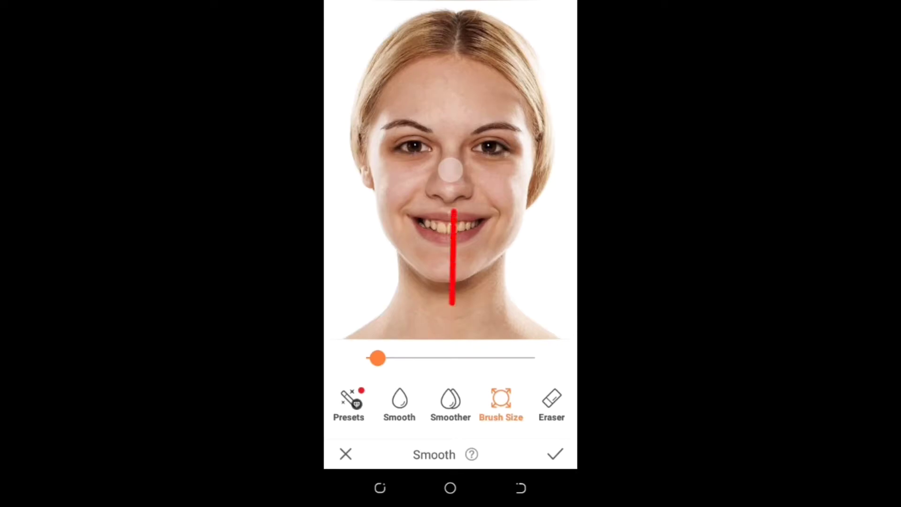
{"action": "left_click", "coordinate": [451, 398]}
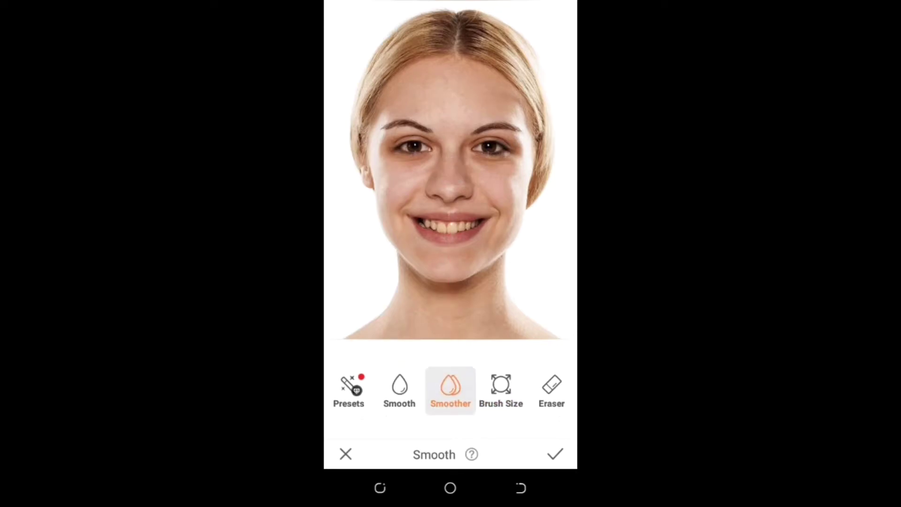
{"action": "scroll", "coordinate": [450, 188], "scroll_direction": "up", "scroll_amount": 3}
{"action": "scroll", "coordinate": [451, 170], "scroll_direction": "down", "scroll_amount": 3}
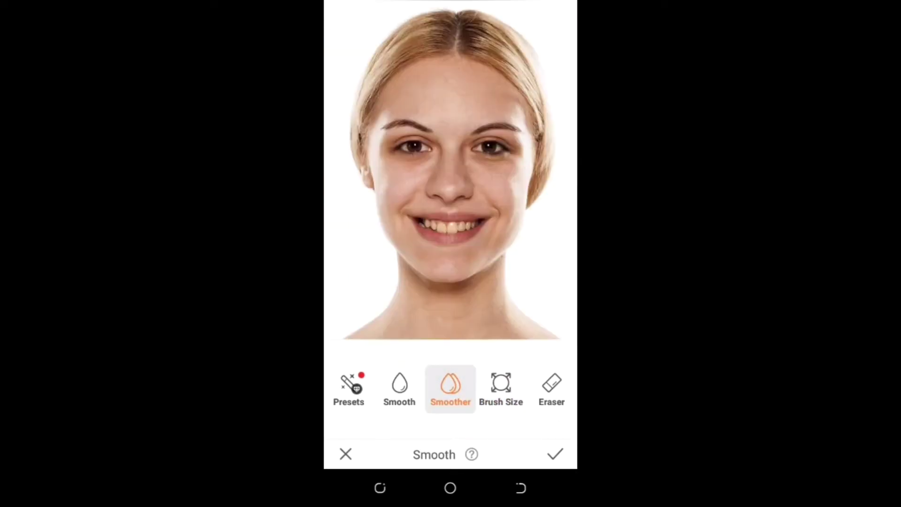
{"action": "left_click", "coordinate": [450, 389]}
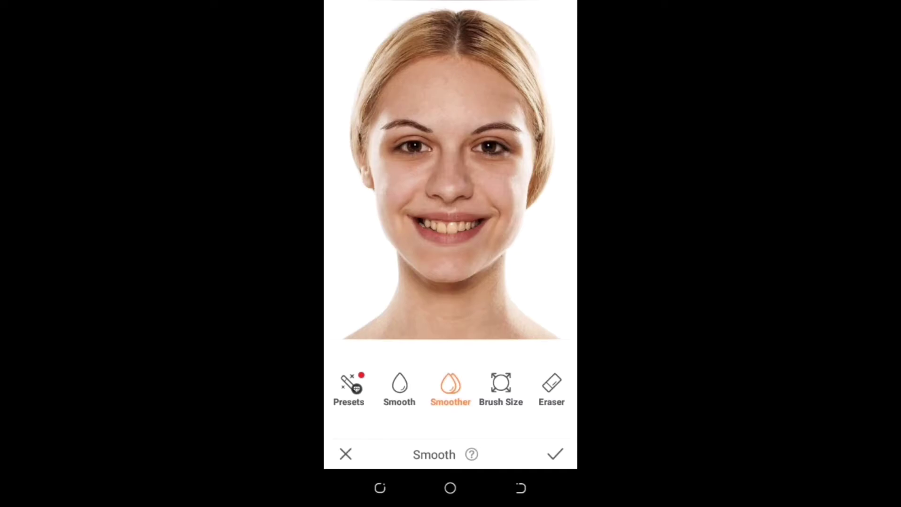
{"action": "scroll", "coordinate": [450, 170], "scroll_direction": "up", "scroll_amount": 2}
{"action": "scroll", "coordinate": [451, 170], "scroll_direction": "up", "scroll_amount": 2}
{"action": "scroll", "coordinate": [451, 169], "scroll_direction": "up", "scroll_amount": 2}
Dab Smoother over both sides of the forehead and around the brows
{"action": "scroll", "coordinate": [451, 170], "scroll_direction": "up", "scroll_amount": 2}
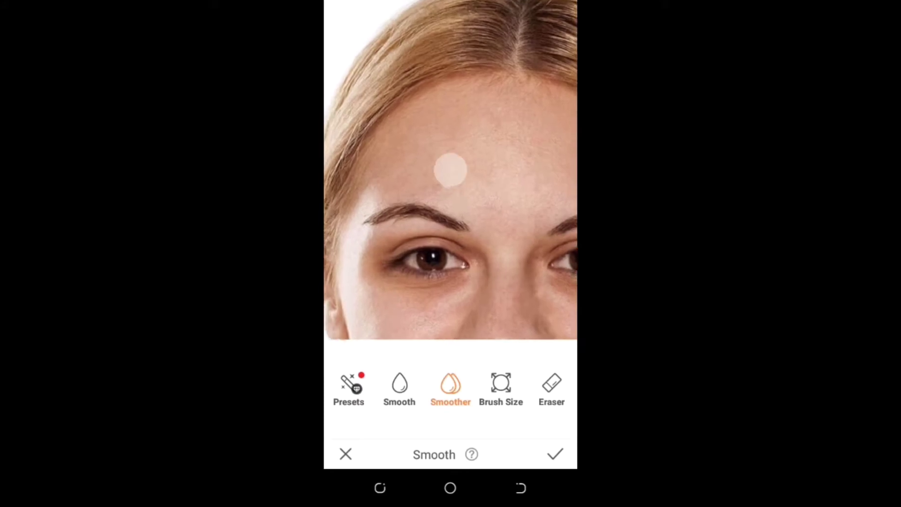
{"action": "scroll", "coordinate": [451, 170], "scroll_direction": "up", "scroll_amount": 2}
{"action": "left_click", "coordinate": [384, 152]}
{"action": "left_click", "coordinate": [473, 94]}
{"action": "left_click", "coordinate": [380, 168]}
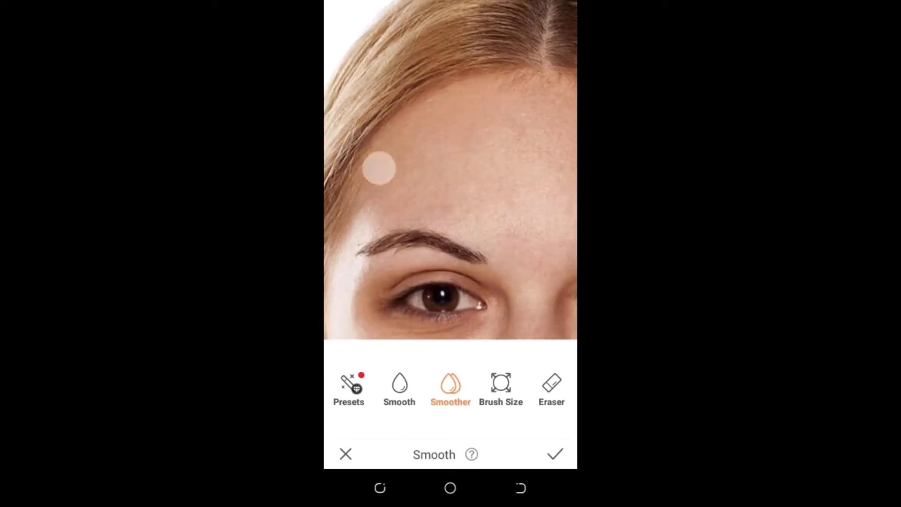
{"action": "left_click", "coordinate": [521, 96]}
{"action": "left_click_drag", "start_coordinate": [391, 177], "coordinate": [384, 183]}
{"action": "left_click", "coordinate": [522, 113]}
{"action": "left_click", "coordinate": [439, 159]}
{"action": "left_click_drag", "start_coordinate": [355, 233], "coordinate": [370, 222]}
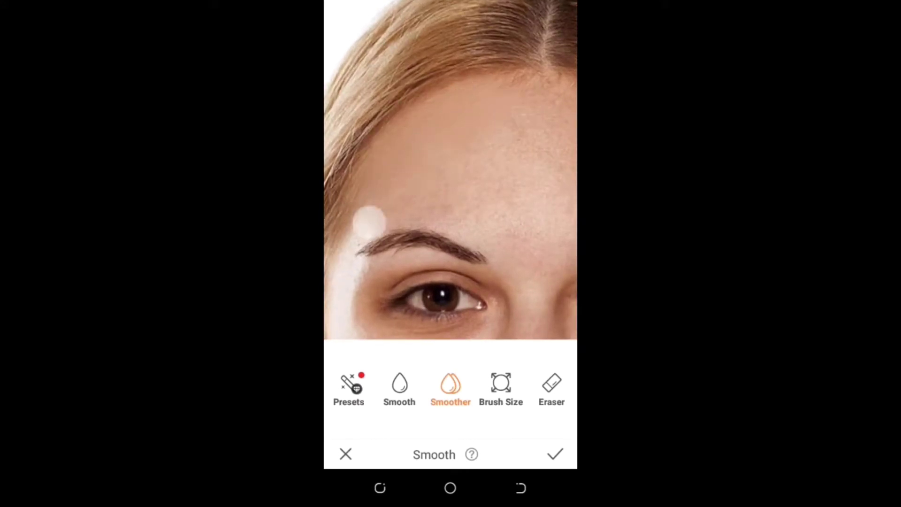
{"action": "left_click_drag", "start_coordinate": [479, 215], "coordinate": [486, 231]}
{"action": "left_click", "coordinate": [377, 210]}
{"action": "left_click", "coordinate": [497, 241]}
{"action": "left_click", "coordinate": [411, 207]}
{"action": "left_click", "coordinate": [500, 242]}
{"action": "left_click", "coordinate": [448, 224]}
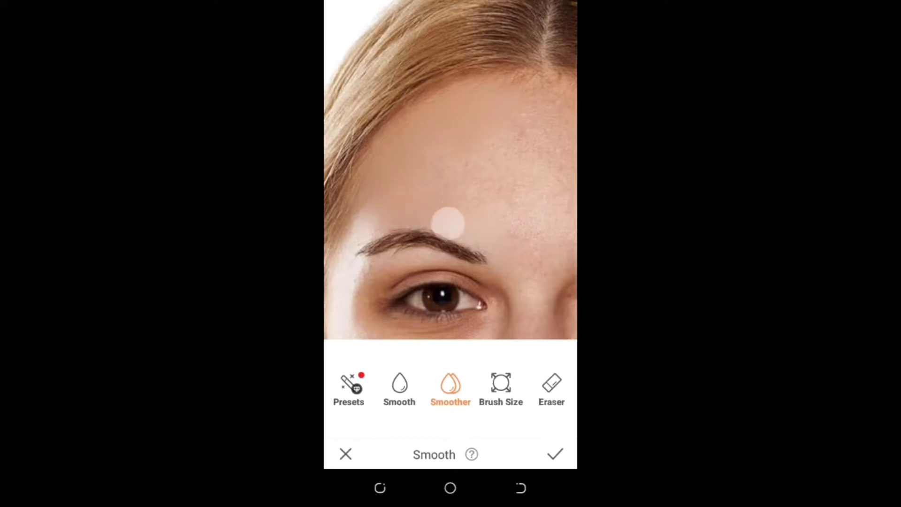
{"action": "left_click", "coordinate": [355, 226]}
{"action": "left_click", "coordinate": [438, 227]}
{"action": "left_click", "coordinate": [406, 227]}
{"action": "left_click", "coordinate": [423, 189]}
{"action": "left_click", "coordinate": [485, 159]}
{"action": "left_click", "coordinate": [507, 130]}
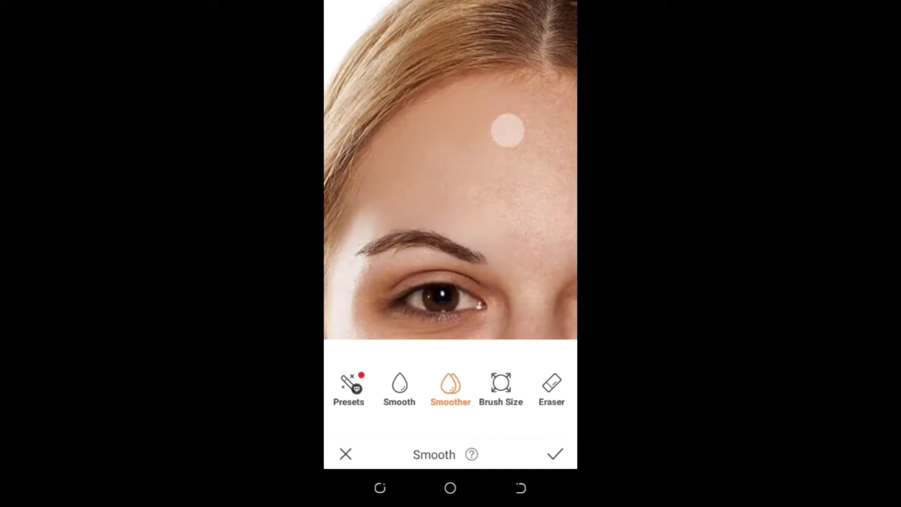
{"action": "left_click", "coordinate": [369, 215]}
{"action": "left_click", "coordinate": [535, 207]}
Smooth the temples, upper forehead near the hairline, and skin beside the right eye
{"action": "left_click_drag", "start_coordinate": [458, 194], "coordinate": [465, 186]}
{"action": "left_click", "coordinate": [540, 210]}
{"action": "left_click", "coordinate": [561, 105]}
{"action": "left_click", "coordinate": [546, 206]}
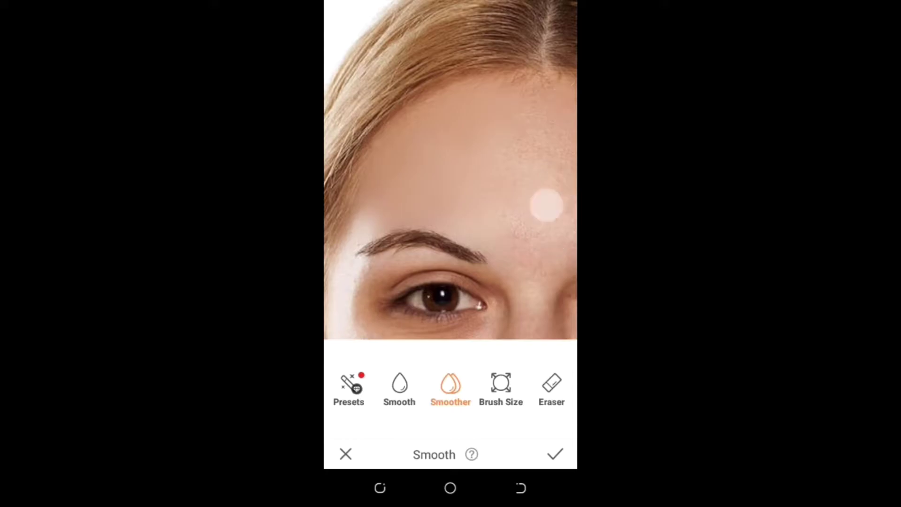
{"action": "left_click", "coordinate": [508, 281]}
{"action": "left_click", "coordinate": [532, 87]}
{"action": "left_click", "coordinate": [523, 289]}
{"action": "left_click", "coordinate": [549, 80]}
{"action": "left_click", "coordinate": [506, 212]}
{"action": "left_click", "coordinate": [520, 144]}
{"action": "left_click", "coordinate": [468, 166]}
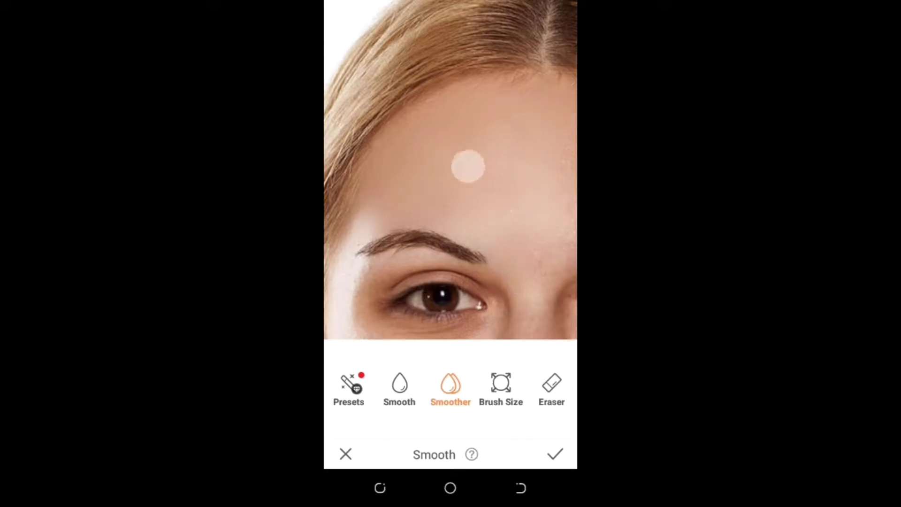
{"action": "left_click", "coordinate": [437, 161]}
{"action": "left_click", "coordinate": [472, 103]}
{"action": "left_click", "coordinate": [387, 168]}
{"action": "left_click", "coordinate": [483, 138]}
{"action": "left_click", "coordinate": [556, 241]}
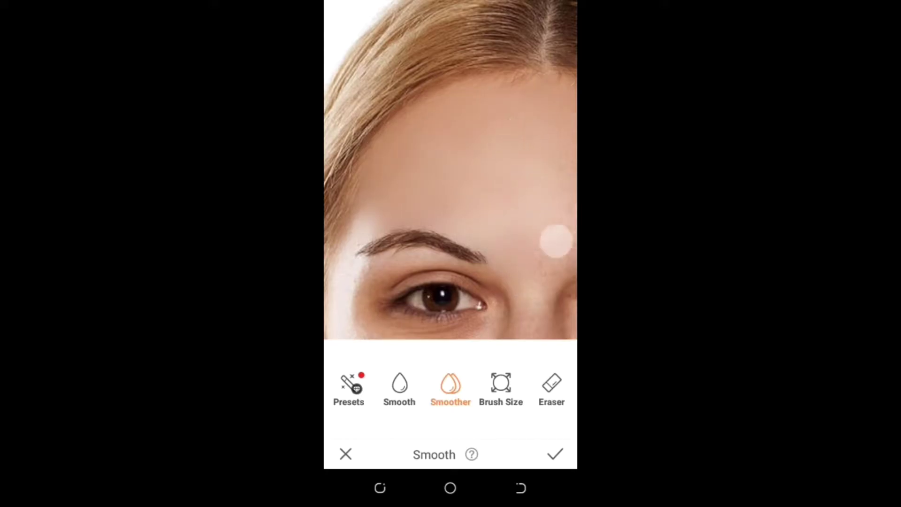
{"action": "left_click", "coordinate": [563, 105]}
{"action": "left_click", "coordinate": [564, 181]}
{"action": "left_click", "coordinate": [535, 299]}
{"action": "left_click", "coordinate": [542, 181]}
{"action": "left_click", "coordinate": [525, 291]}
{"action": "left_click", "coordinate": [549, 205]}
{"action": "left_click", "coordinate": [544, 289]}
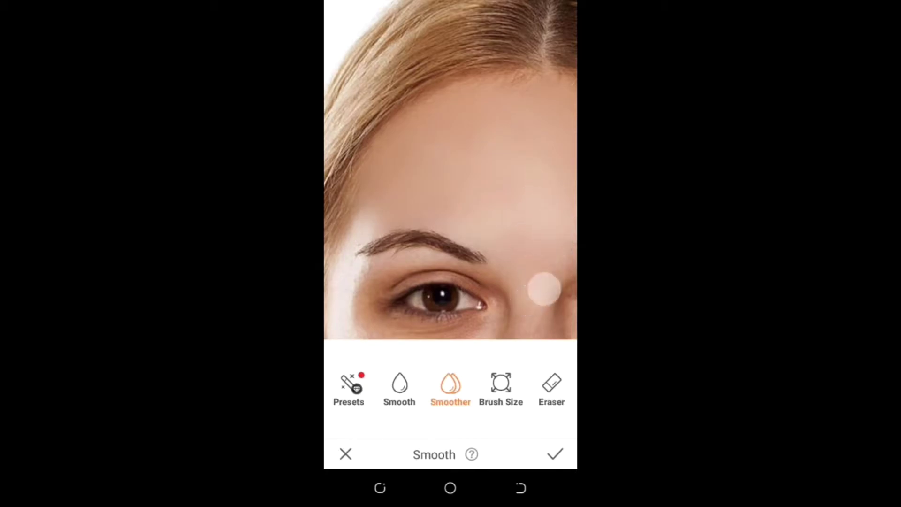
{"action": "left_click", "coordinate": [450, 170]}
Brush Smoother across the forehead and brow, then under the eye
{"action": "scroll", "coordinate": [450, 169], "scroll_direction": "down", "scroll_amount": 3}
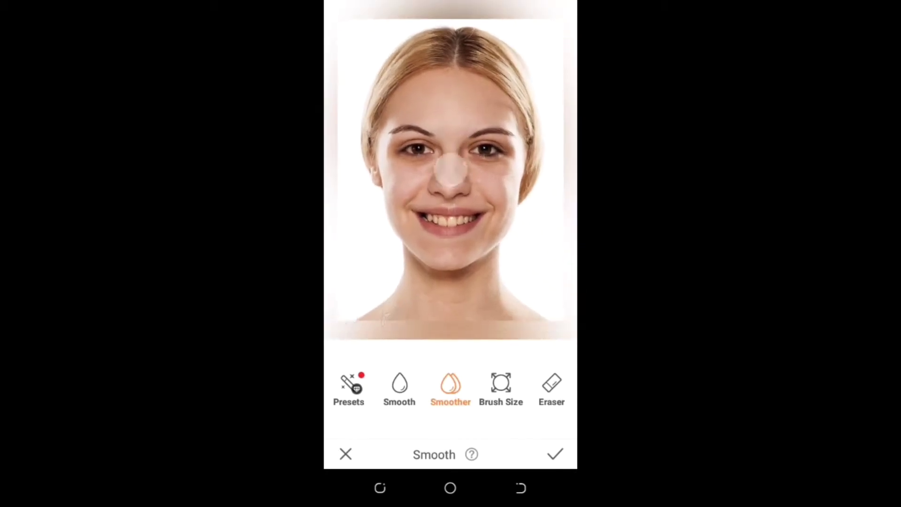
{"action": "scroll", "coordinate": [450, 170], "scroll_direction": "up", "scroll_amount": 5}
{"action": "scroll", "coordinate": [451, 169], "scroll_direction": "up", "scroll_amount": 2}
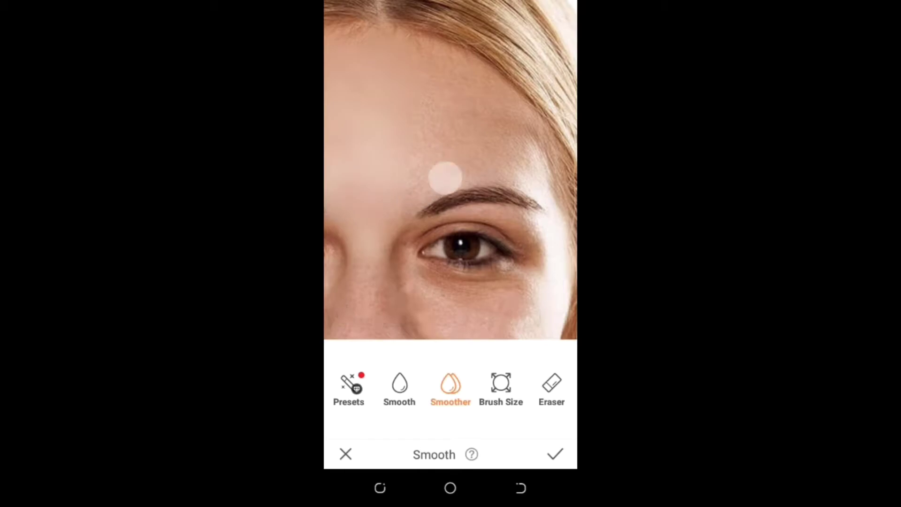
{"action": "mouse_move", "coordinate": [446, 177]}
{"action": "left_mouse_down"}
{"action": "mouse_move", "coordinate": [509, 156]}
{"action": "mouse_move", "coordinate": [438, 176]}
{"action": "mouse_move", "coordinate": [394, 169]}
{"action": "mouse_move", "coordinate": [407, 170]}
{"action": "mouse_move", "coordinate": [471, 76]}
{"action": "mouse_move", "coordinate": [547, 144]}
{"action": "mouse_move", "coordinate": [408, 44]}
{"action": "mouse_move", "coordinate": [480, 136]}
{"action": "mouse_move", "coordinate": [387, 132]}
{"action": "mouse_move", "coordinate": [378, 98]}
{"action": "mouse_move", "coordinate": [529, 150]}
{"action": "mouse_move", "coordinate": [554, 190]}
{"action": "left_mouse_up"}
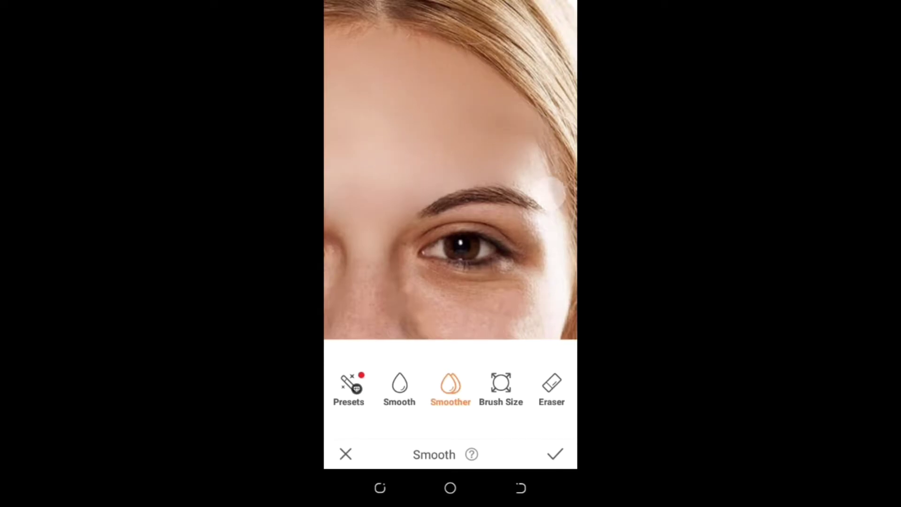
{"action": "left_click_drag", "start_coordinate": [450, 165], "coordinate": [422, 162]}
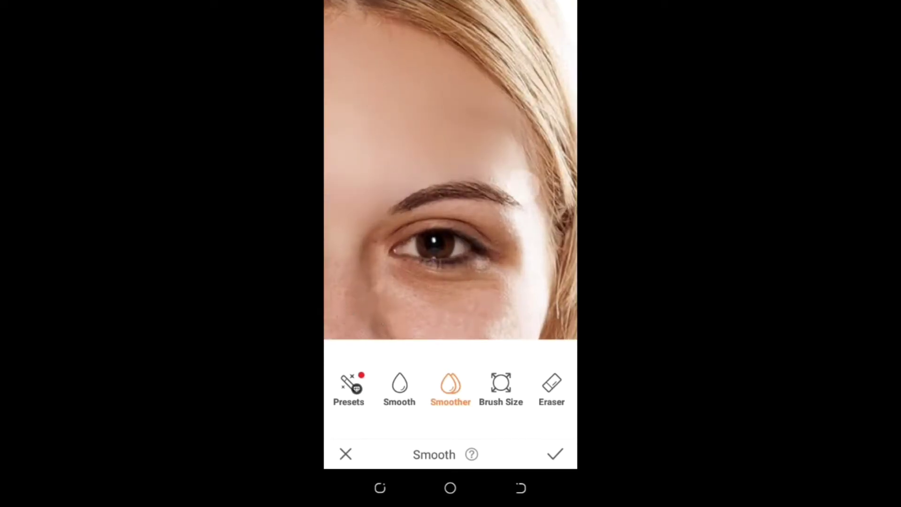
{"action": "left_click_drag", "start_coordinate": [482, 183], "coordinate": [400, 213]}
{"action": "mouse_move", "coordinate": [485, 193]}
{"action": "left_mouse_down"}
{"action": "mouse_move", "coordinate": [383, 220]}
{"action": "mouse_move", "coordinate": [493, 203]}
{"action": "mouse_move", "coordinate": [374, 177]}
{"action": "mouse_move", "coordinate": [451, 170]}
{"action": "left_mouse_up"}
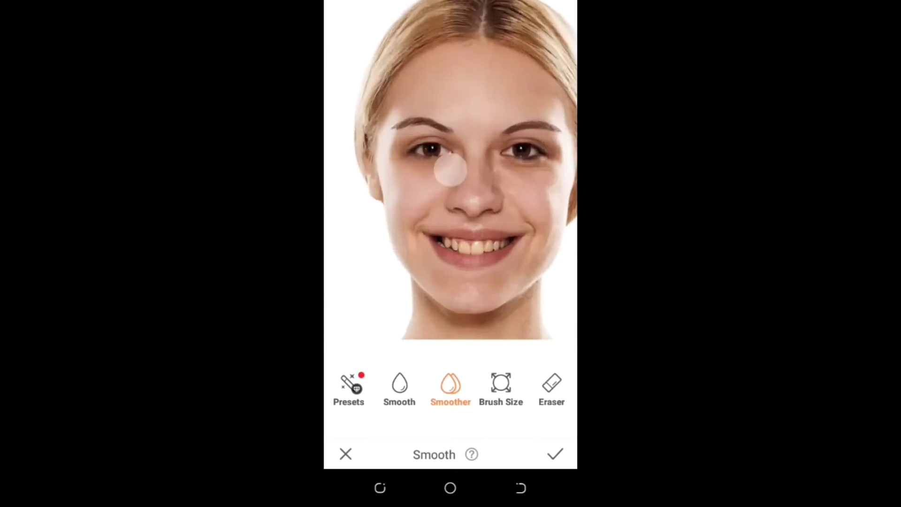
Smooth down the nose, across both cheeks, the chin, and the neck
{"action": "mouse_move", "coordinate": [412, 196]}
{"action": "left_mouse_down"}
{"action": "mouse_move", "coordinate": [460, 261]}
{"action": "mouse_move", "coordinate": [492, 227]}
{"action": "mouse_move", "coordinate": [356, 294]}
{"action": "left_mouse_up"}
{"action": "mouse_move", "coordinate": [447, 246]}
{"action": "left_mouse_down"}
{"action": "mouse_move", "coordinate": [489, 296]}
{"action": "mouse_move", "coordinate": [505, 263]}
{"action": "mouse_move", "coordinate": [502, 158]}
{"action": "mouse_move", "coordinate": [468, 199]}
{"action": "mouse_move", "coordinate": [459, 191]}
{"action": "mouse_move", "coordinate": [468, 132]}
{"action": "left_mouse_up"}
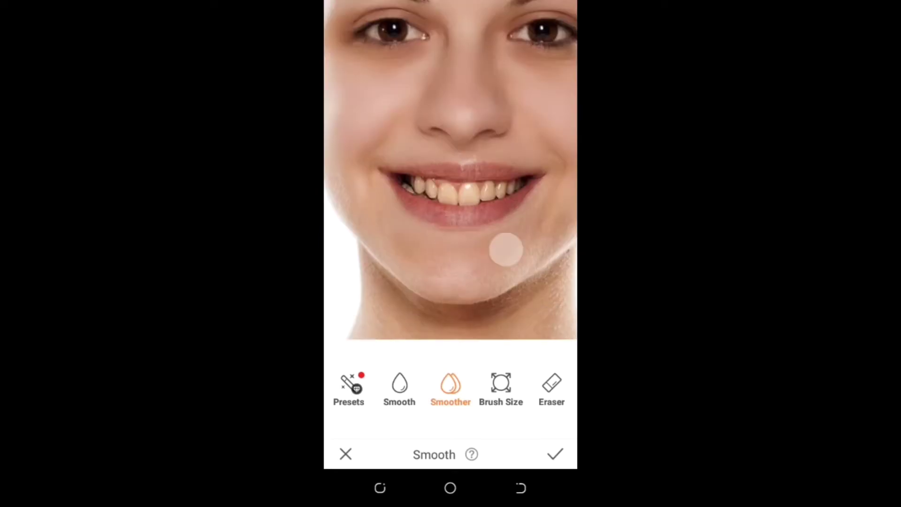
{"action": "mouse_move", "coordinate": [507, 248]}
{"action": "left_mouse_down"}
{"action": "mouse_move", "coordinate": [517, 174]}
{"action": "mouse_move", "coordinate": [430, 253]}
{"action": "mouse_move", "coordinate": [484, 234]}
{"action": "mouse_move", "coordinate": [435, 201]}
{"action": "mouse_move", "coordinate": [450, 171]}
{"action": "mouse_move", "coordinate": [465, 213]}
{"action": "left_mouse_up"}
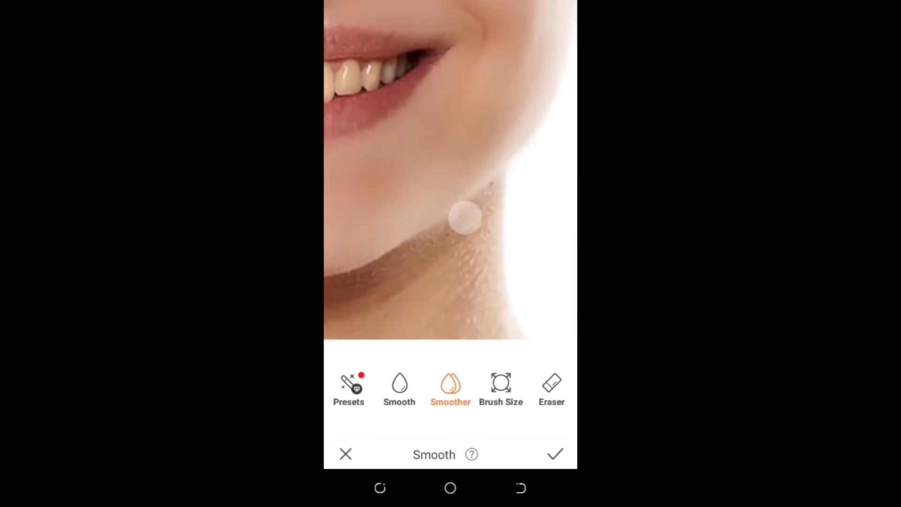
{"action": "left_click_drag", "start_coordinate": [491, 251], "coordinate": [462, 266]}
{"action": "mouse_move", "coordinate": [489, 297]}
{"action": "left_mouse_down"}
{"action": "mouse_move", "coordinate": [450, 235]}
{"action": "mouse_move", "coordinate": [415, 305]}
{"action": "mouse_move", "coordinate": [452, 169]}
{"action": "mouse_move", "coordinate": [399, 179]}
{"action": "left_mouse_up"}
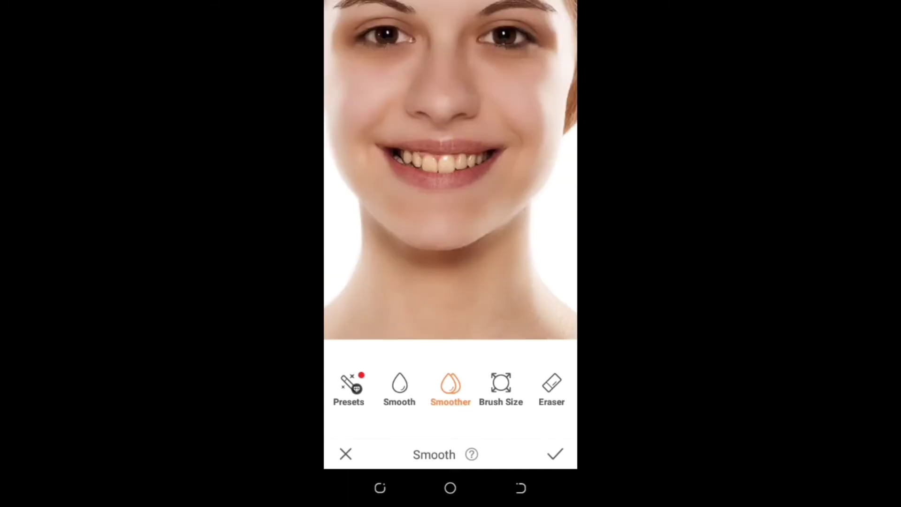
{"action": "left_click_drag", "start_coordinate": [451, 211], "coordinate": [453, 167]}
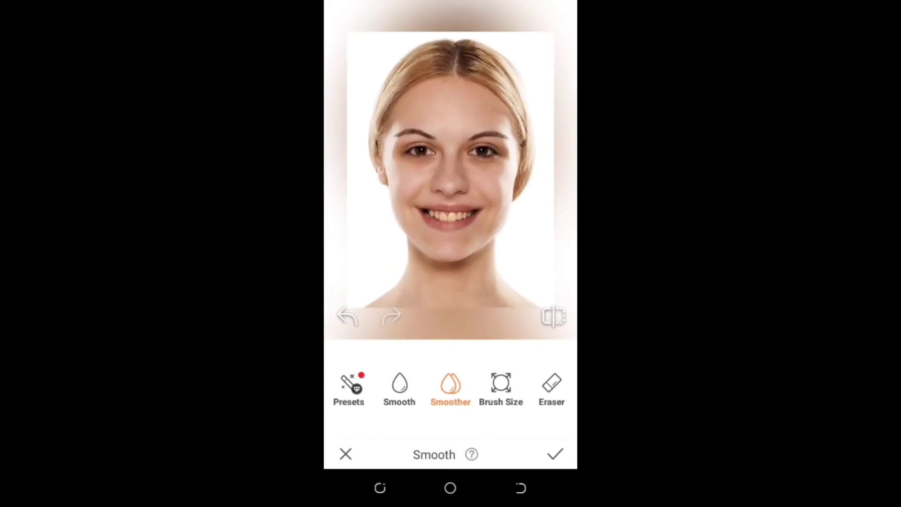
Keep the smoothing, open Skin Tone, and reduce its brush size
{"action": "left_click", "coordinate": [555, 454]}
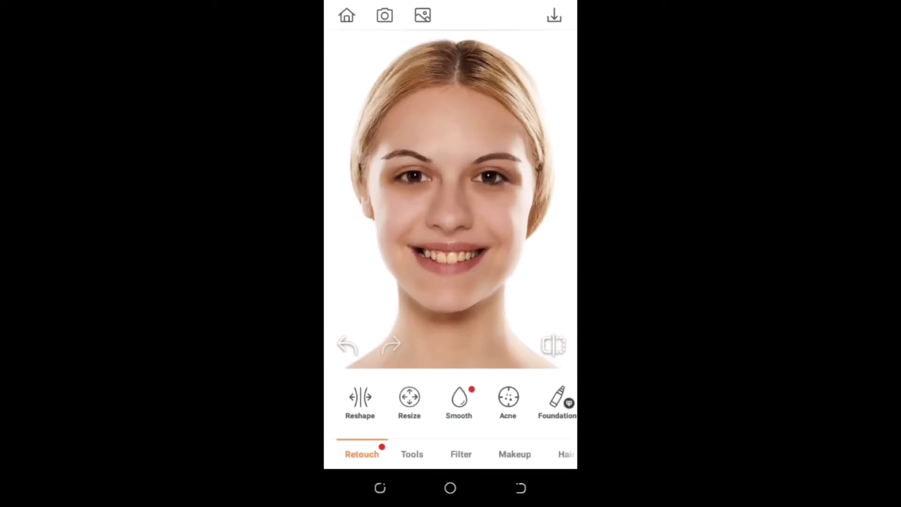
{"action": "left_click_drag", "start_coordinate": [526, 399], "coordinate": [375, 399]}
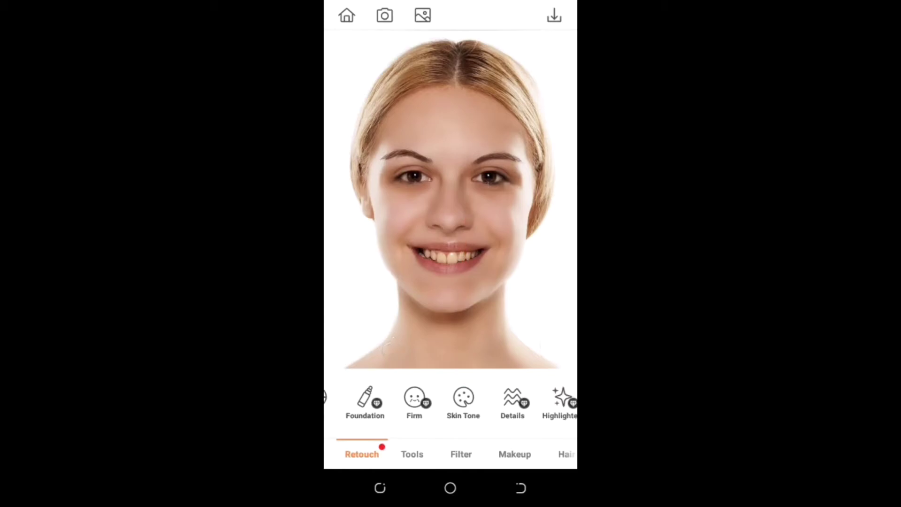
{"action": "left_click", "coordinate": [464, 401]}
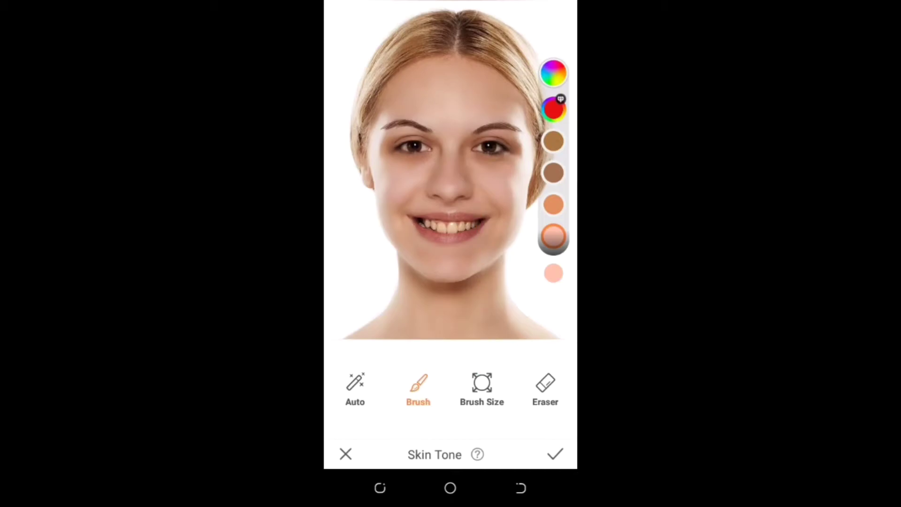
{"action": "left_click", "coordinate": [482, 389]}
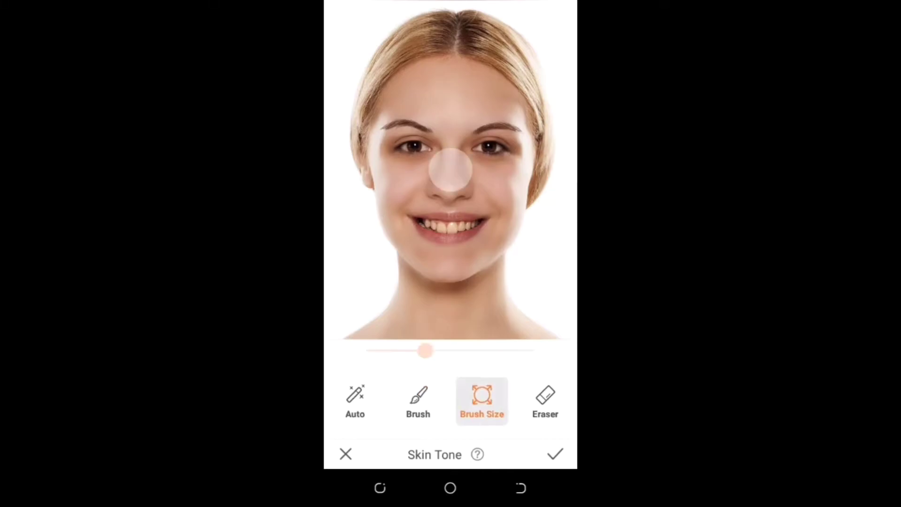
{"action": "left_click_drag", "start_coordinate": [425, 358], "coordinate": [381, 358]}
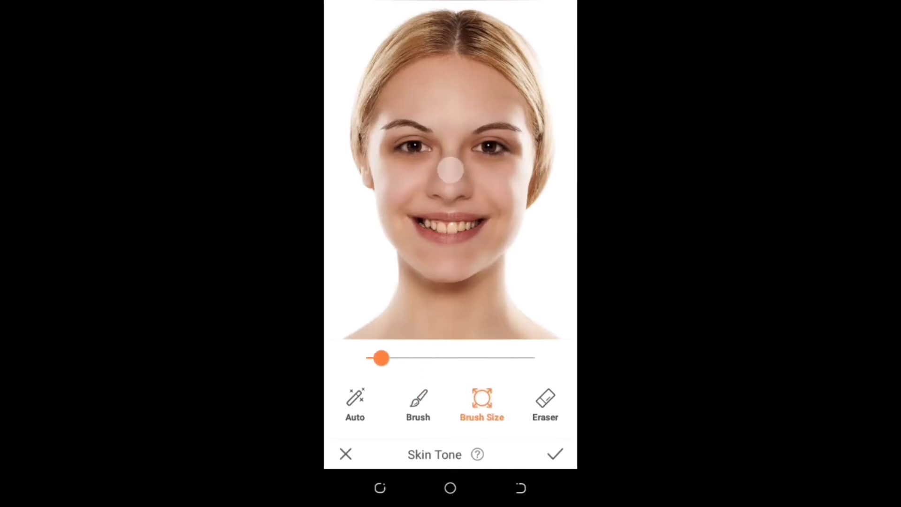
{"action": "left_click", "coordinate": [418, 399]}
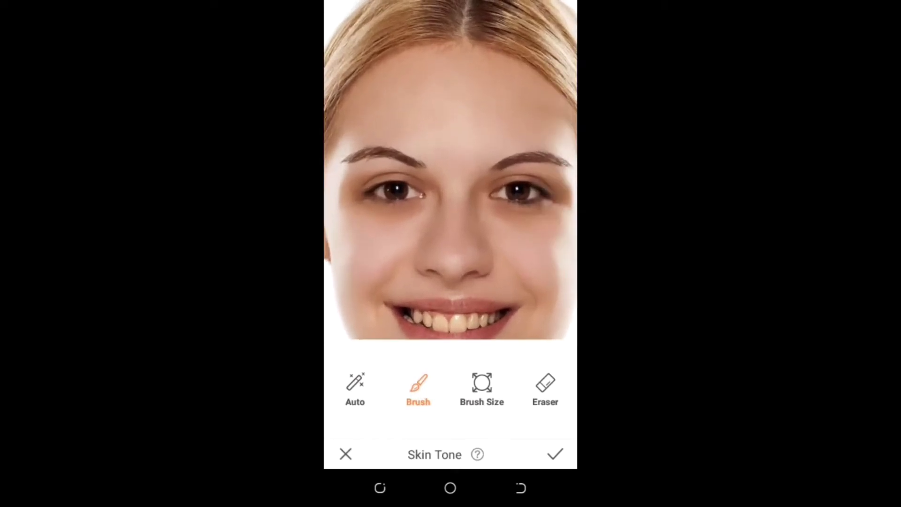
Paint an even skin tone across the forehead, including its right side
{"action": "scroll", "coordinate": [468, 54], "scroll_direction": "up", "scroll_amount": 3}
{"action": "mouse_move", "coordinate": [455, 92]}
{"action": "left_mouse_down"}
{"action": "mouse_move", "coordinate": [505, 102]}
{"action": "mouse_move", "coordinate": [511, 94]}
{"action": "mouse_move", "coordinate": [402, 111]}
{"action": "mouse_move", "coordinate": [405, 154]}
{"action": "mouse_move", "coordinate": [543, 136]}
{"action": "mouse_move", "coordinate": [477, 132]}
{"action": "mouse_move", "coordinate": [499, 127]}
{"action": "mouse_move", "coordinate": [494, 151]}
{"action": "mouse_move", "coordinate": [507, 133]}
{"action": "mouse_move", "coordinate": [486, 92]}
{"action": "mouse_move", "coordinate": [492, 68]}
{"action": "mouse_move", "coordinate": [413, 54]}
{"action": "mouse_move", "coordinate": [503, 56]}
{"action": "mouse_move", "coordinate": [521, 83]}
{"action": "mouse_move", "coordinate": [365, 107]}
{"action": "left_mouse_up"}
{"action": "scroll", "coordinate": [450, 169], "scroll_direction": "down", "scroll_amount": 5}
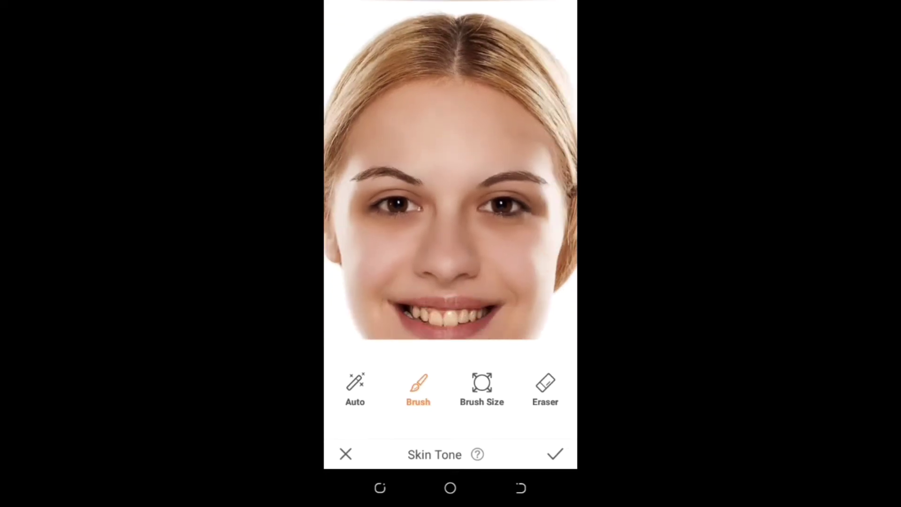
{"action": "scroll", "coordinate": [422, 211], "scroll_direction": "up", "scroll_amount": 5}
{"action": "mouse_move", "coordinate": [344, 141]}
{"action": "left_mouse_down"}
{"action": "mouse_move", "coordinate": [368, 109]}
{"action": "mouse_move", "coordinate": [428, 124]}
{"action": "mouse_move", "coordinate": [459, 166]}
{"action": "mouse_move", "coordinate": [479, 94]}
{"action": "mouse_move", "coordinate": [390, 107]}
{"action": "mouse_move", "coordinate": [442, 110]}
{"action": "left_mouse_up"}
{"action": "scroll", "coordinate": [450, 169], "scroll_direction": "down", "scroll_amount": 5}
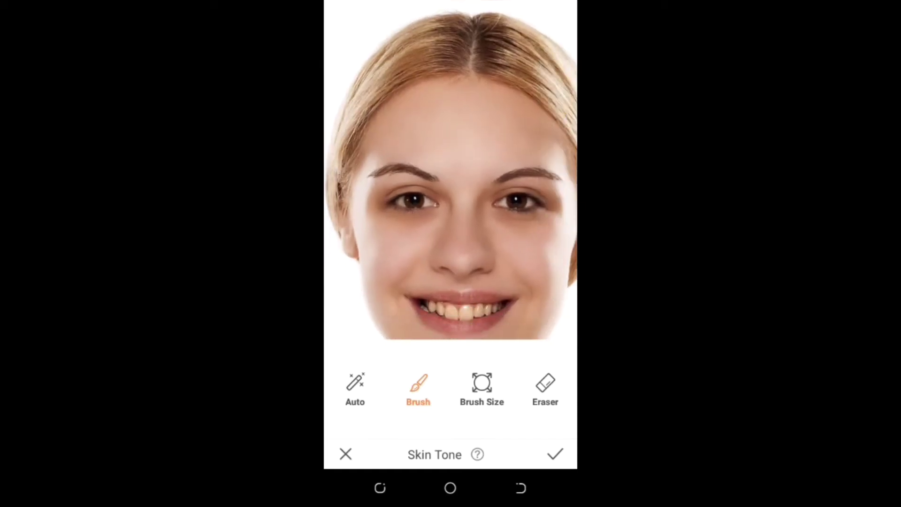
{"action": "scroll", "coordinate": [450, 169], "scroll_direction": "up", "scroll_amount": 5}
{"action": "left_click", "coordinate": [525, 135]}
{"action": "mouse_move", "coordinate": [525, 135]}
{"action": "left_mouse_down"}
{"action": "mouse_move", "coordinate": [536, 132]}
{"action": "mouse_move", "coordinate": [556, 153]}
{"action": "mouse_move", "coordinate": [458, 163]}
{"action": "mouse_move", "coordinate": [529, 131]}
{"action": "mouse_move", "coordinate": [515, 94]}
{"action": "left_mouse_up"}
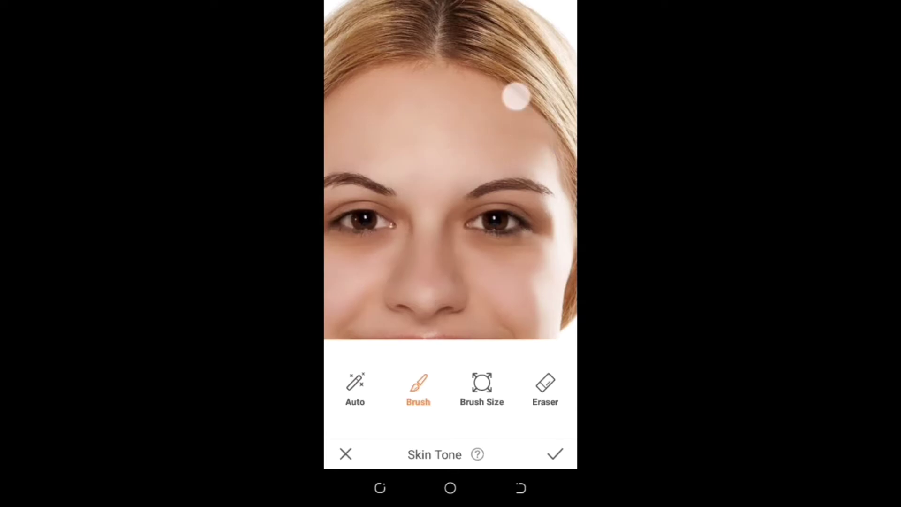
{"action": "scroll", "coordinate": [450, 169], "scroll_direction": "down", "scroll_amount": 5}
{"action": "scroll", "coordinate": [451, 169], "scroll_direction": "up", "scroll_amount": 5}
Paint skin tone from the brow down across the face and both cheeks
{"action": "left_click", "coordinate": [465, 145]}
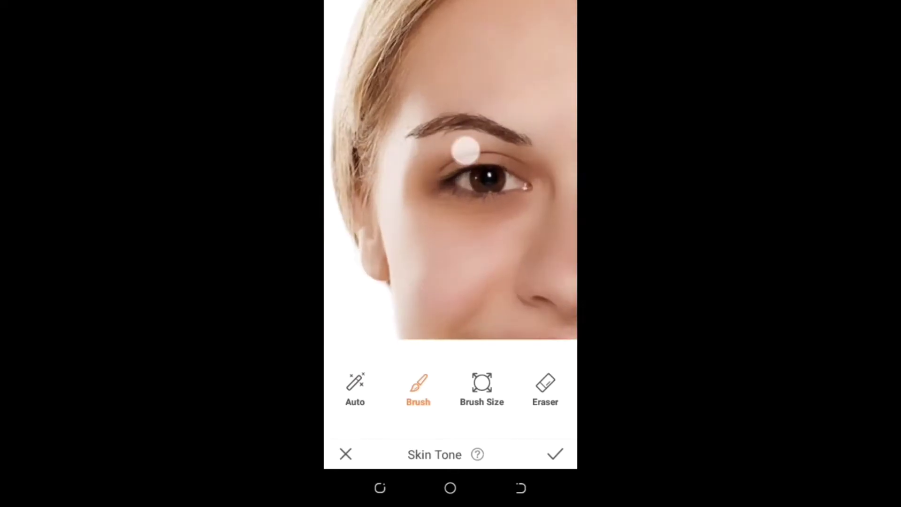
{"action": "left_click_drag", "start_coordinate": [464, 145], "coordinate": [521, 206]}
{"action": "scroll", "coordinate": [450, 169], "scroll_direction": "down", "scroll_amount": 2}
{"action": "scroll", "coordinate": [451, 169], "scroll_direction": "up", "scroll_amount": 2}
{"action": "mouse_move", "coordinate": [517, 171]}
{"action": "left_mouse_down"}
{"action": "mouse_move", "coordinate": [391, 227]}
{"action": "mouse_move", "coordinate": [461, 325]}
{"action": "left_mouse_up"}
{"action": "scroll", "coordinate": [451, 169], "scroll_direction": "down", "scroll_amount": 5}
{"action": "scroll", "coordinate": [451, 168], "scroll_direction": "up", "scroll_amount": 5}
{"action": "left_click", "coordinate": [538, 226]}
{"action": "mouse_move", "coordinate": [539, 225]}
{"action": "left_mouse_down"}
{"action": "mouse_move", "coordinate": [483, 148]}
{"action": "mouse_move", "coordinate": [497, 123]}
{"action": "left_mouse_up"}
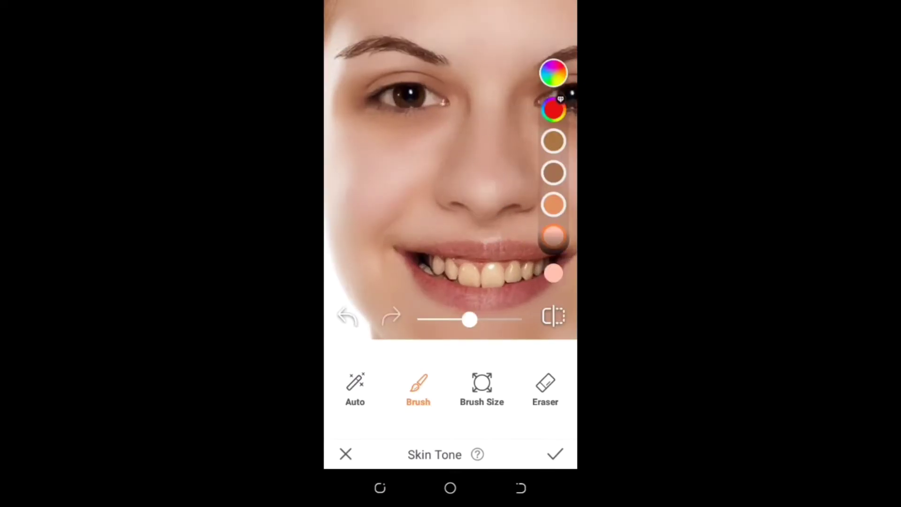
{"action": "left_click", "coordinate": [489, 173]}
{"action": "mouse_move", "coordinate": [501, 292]}
{"action": "left_mouse_down"}
{"action": "mouse_move", "coordinate": [346, 263]}
{"action": "mouse_move", "coordinate": [553, 168]}
{"action": "left_mouse_up"}
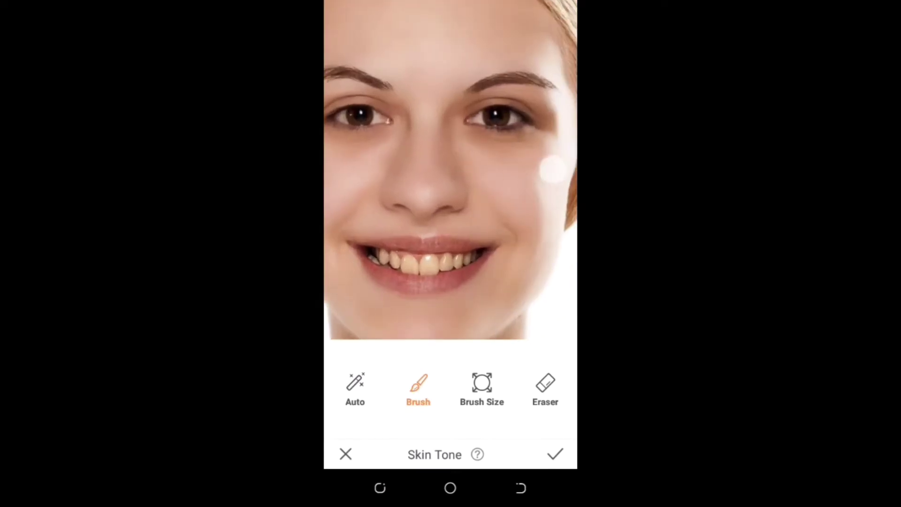
Dab skin tone onto the forehead and chin, then even out the neck
{"action": "scroll", "coordinate": [450, 169], "scroll_direction": "down", "scroll_amount": 2}
{"action": "left_click", "coordinate": [519, 47]}
{"action": "left_click", "coordinate": [455, 64]}
{"action": "scroll", "coordinate": [451, 169], "scroll_direction": "down", "scroll_amount": 3}
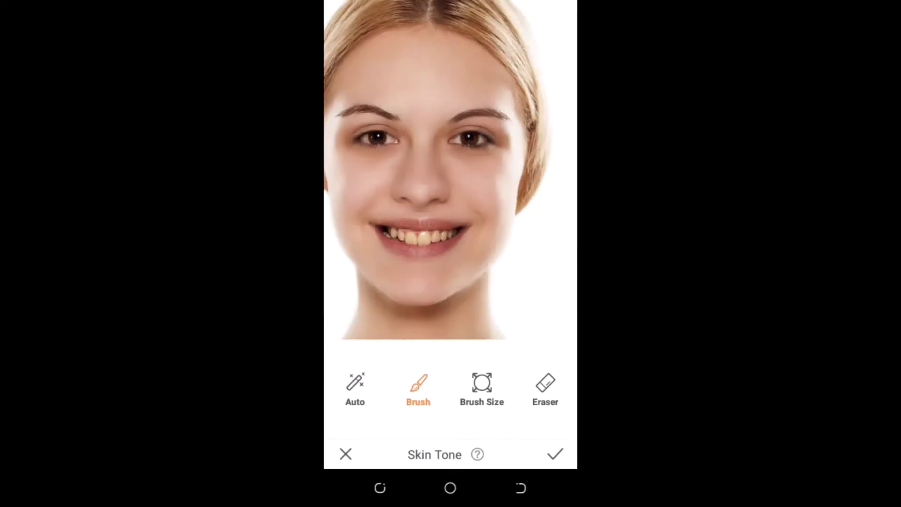
{"action": "scroll", "coordinate": [451, 169], "scroll_direction": "up", "scroll_amount": 5}
{"action": "left_click", "coordinate": [432, 273]}
{"action": "scroll", "coordinate": [450, 169], "scroll_direction": "down", "scroll_amount": 2}
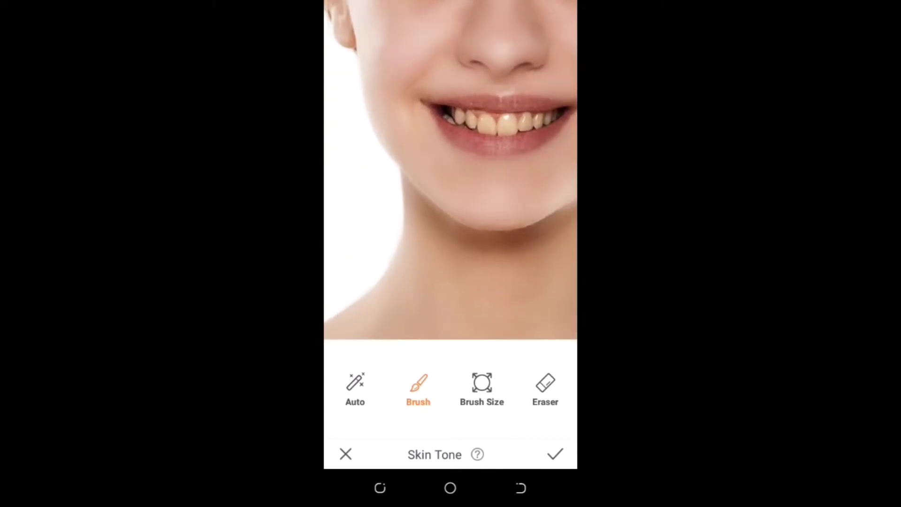
{"action": "left_click_drag", "start_coordinate": [422, 291], "coordinate": [440, 280]}
{"action": "mouse_move", "coordinate": [498, 300]}
{"action": "left_mouse_down"}
{"action": "mouse_move", "coordinate": [448, 261]}
{"action": "mouse_move", "coordinate": [539, 269]}
{"action": "left_mouse_up"}
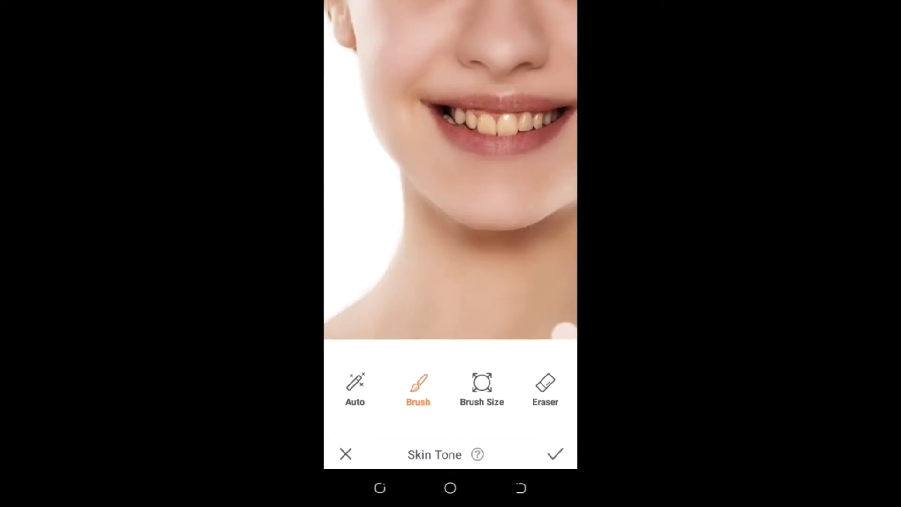
{"action": "scroll", "coordinate": [450, 188], "scroll_direction": "down", "scroll_amount": 3}
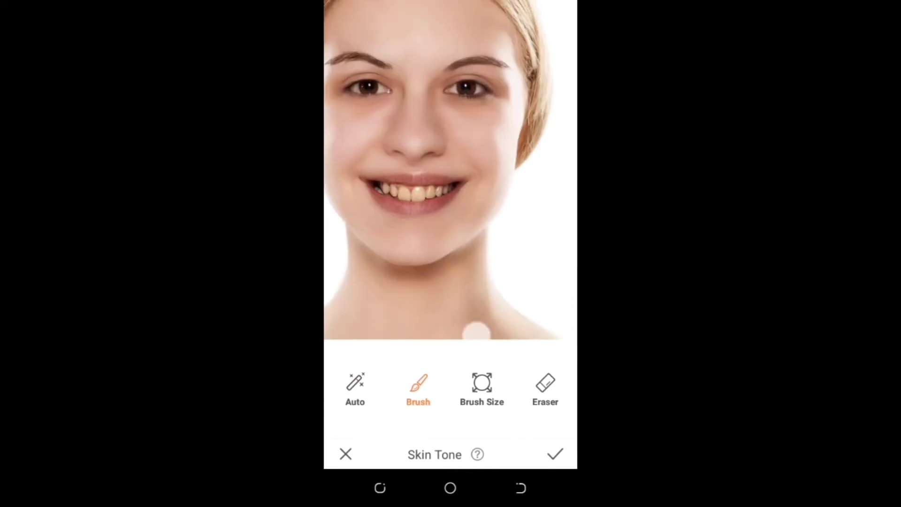
{"action": "scroll", "coordinate": [428, 297], "scroll_direction": "up", "scroll_amount": 3}
{"action": "scroll", "coordinate": [428, 297], "scroll_direction": "down", "scroll_amount": 3}
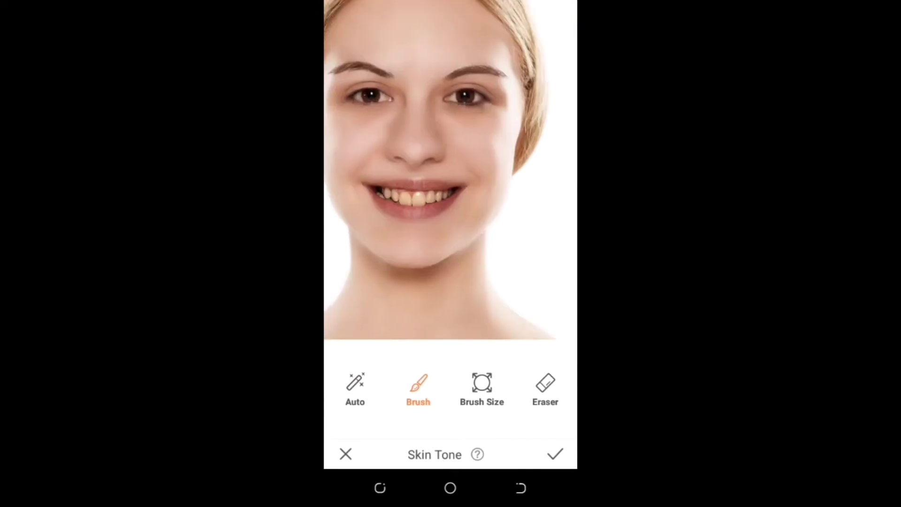
{"action": "scroll", "coordinate": [451, 169], "scroll_direction": "up", "scroll_amount": 2}
Touch up the skin tone on the forehead and right cheek
{"action": "left_click", "coordinate": [545, 388]}
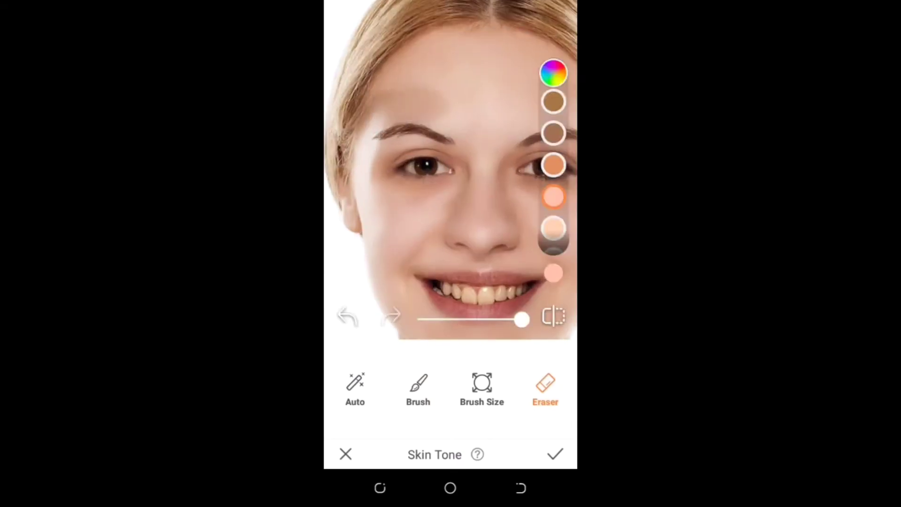
{"action": "left_click", "coordinate": [418, 389]}
{"action": "left_click_drag", "start_coordinate": [369, 114], "coordinate": [439, 111]}
{"action": "left_click", "coordinate": [545, 388]}
{"action": "left_click", "coordinate": [418, 388]}
{"action": "left_click_drag", "start_coordinate": [428, 197], "coordinate": [495, 214]}
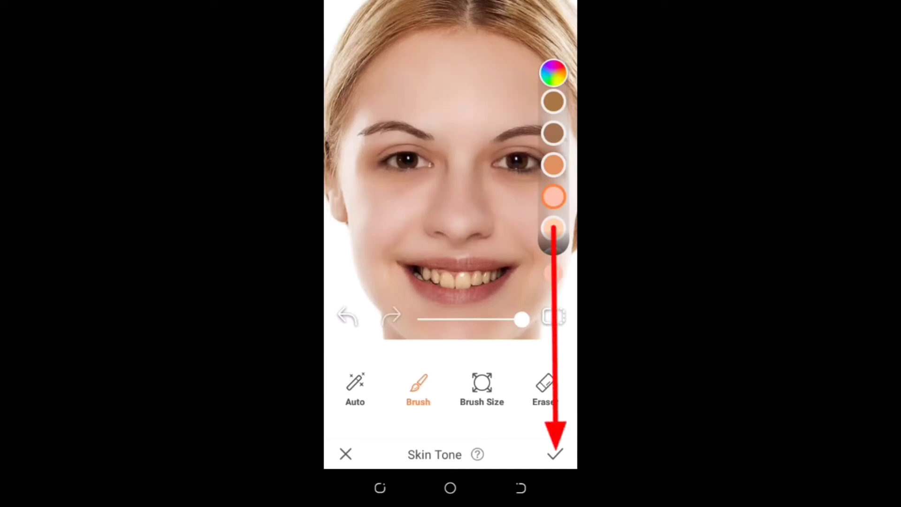
Keep the skin tone edits, open Whiten, and shrink the brush to size 3
{"action": "left_click", "coordinate": [555, 454]}
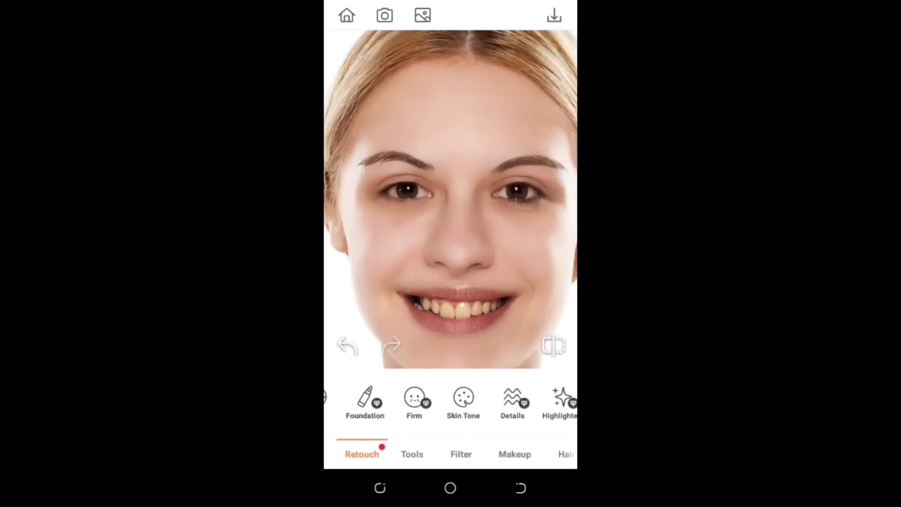
{"action": "left_click_drag", "start_coordinate": [516, 401], "coordinate": [308, 401]}
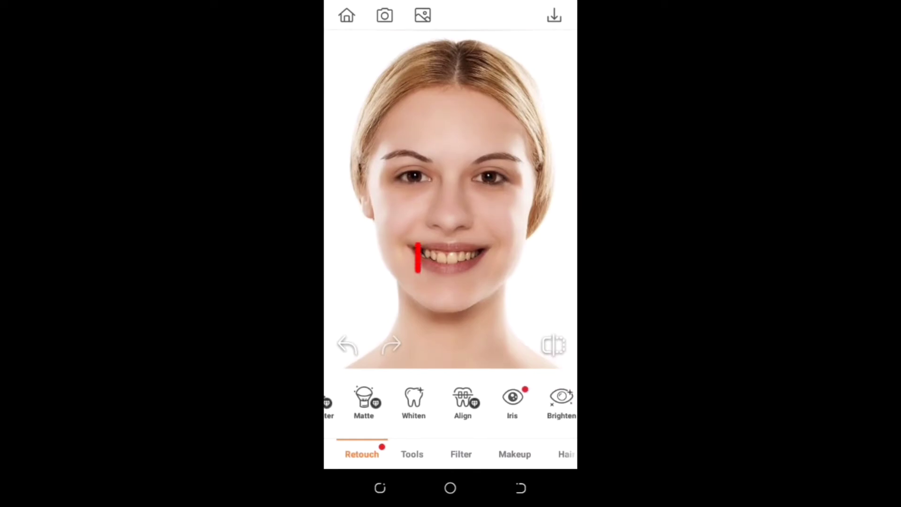
{"action": "left_click", "coordinate": [414, 401]}
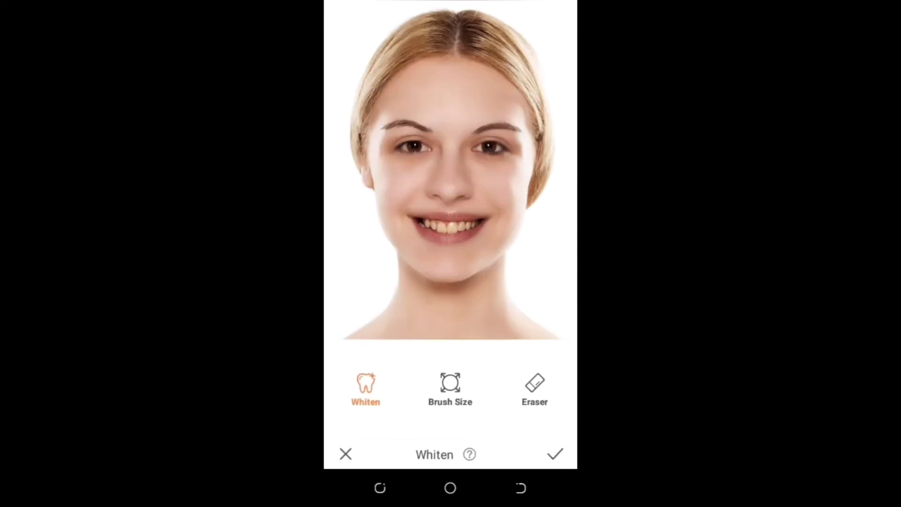
{"action": "left_click", "coordinate": [450, 387]}
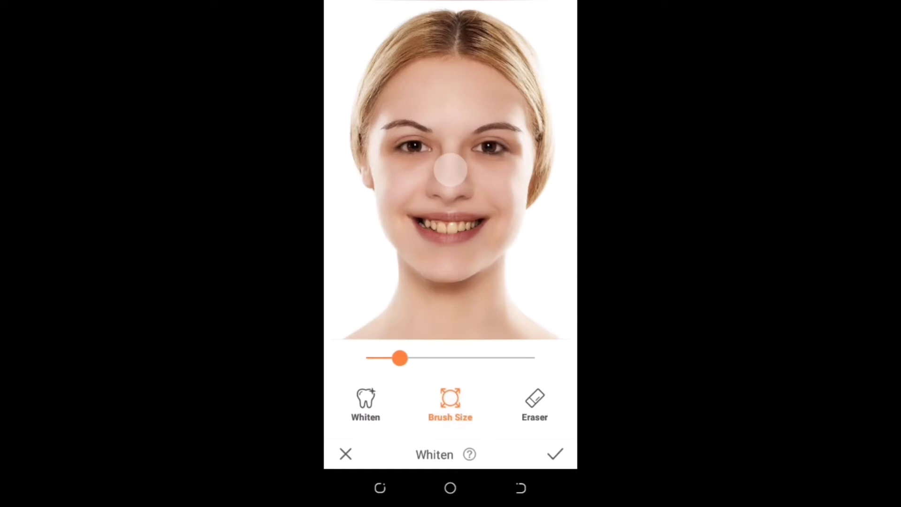
{"action": "mouse_move", "coordinate": [399, 358]}
{"action": "left_mouse_down"}
{"action": "mouse_move", "coordinate": [423, 358]}
{"action": "mouse_move", "coordinate": [372, 358]}
{"action": "left_mouse_up"}
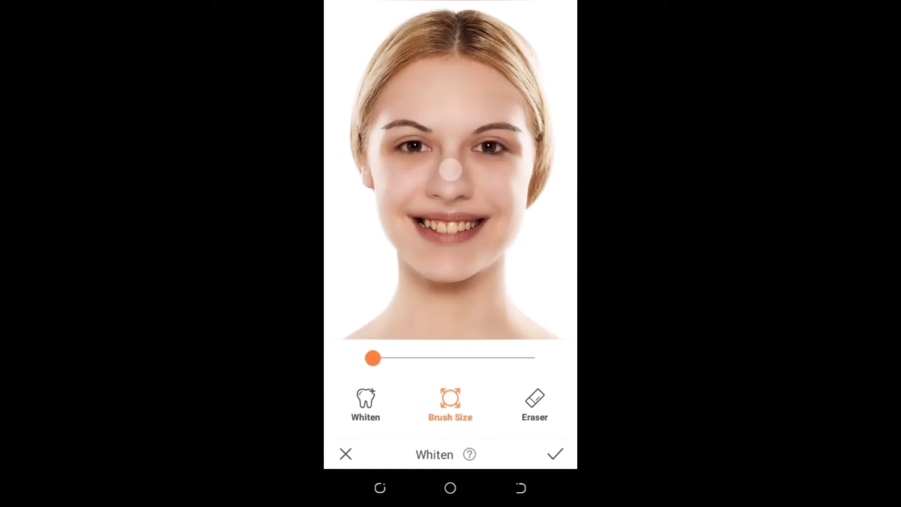
{"action": "left_click", "coordinate": [365, 399]}
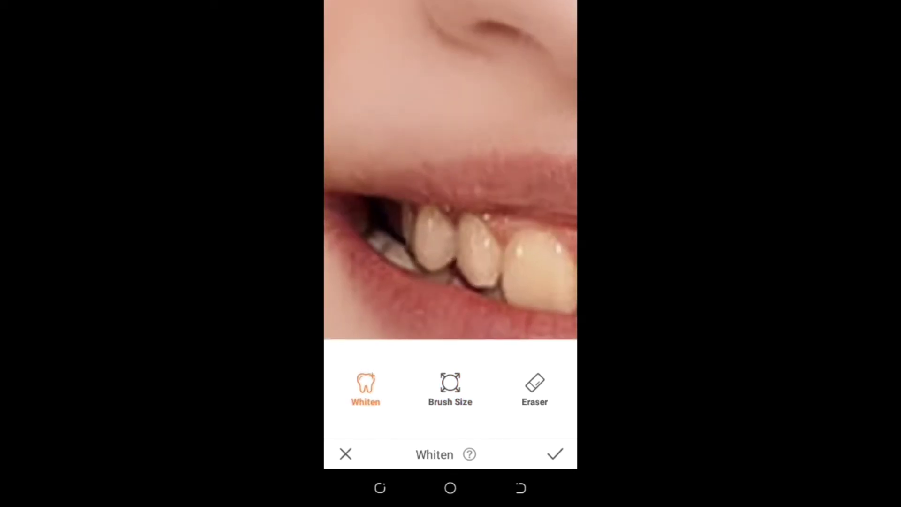
Whiten the teeth on the left side of the smile
{"action": "mouse_move", "coordinate": [422, 243]}
{"action": "left_mouse_down"}
{"action": "mouse_move", "coordinate": [465, 258]}
{"action": "mouse_move", "coordinate": [496, 244]}
{"action": "left_mouse_up"}
{"action": "left_click_drag", "start_coordinate": [432, 223], "coordinate": [463, 269]}
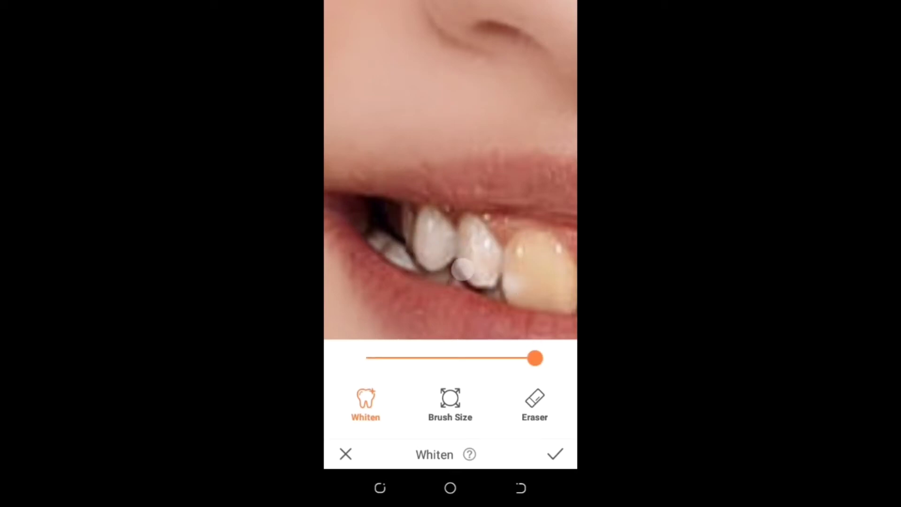
{"action": "left_click_drag", "start_coordinate": [485, 236], "coordinate": [408, 236]}
{"action": "left_click_drag", "start_coordinate": [537, 290], "coordinate": [450, 170]}
{"action": "scroll", "coordinate": [451, 170], "scroll_direction": "down", "scroll_amount": 2}
Whiten the two central front teeth and the remaining teeth on the other side
{"action": "left_click_drag", "start_coordinate": [422, 235], "coordinate": [507, 239]}
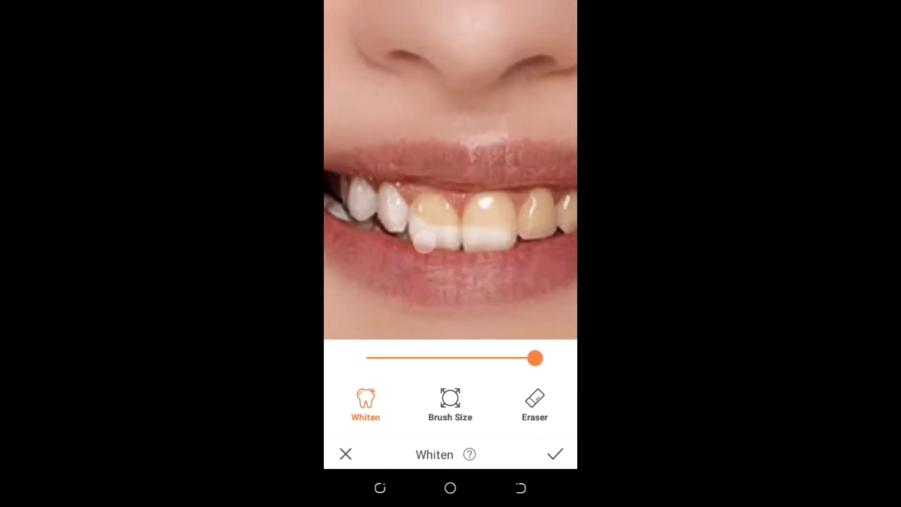
{"action": "left_click_drag", "start_coordinate": [516, 207], "coordinate": [403, 202]}
{"action": "mouse_move", "coordinate": [464, 221]}
{"action": "left_mouse_down"}
{"action": "mouse_move", "coordinate": [408, 233]}
{"action": "mouse_move", "coordinate": [554, 207]}
{"action": "left_mouse_up"}
{"action": "left_click_drag", "start_coordinate": [554, 150], "coordinate": [450, 169]}
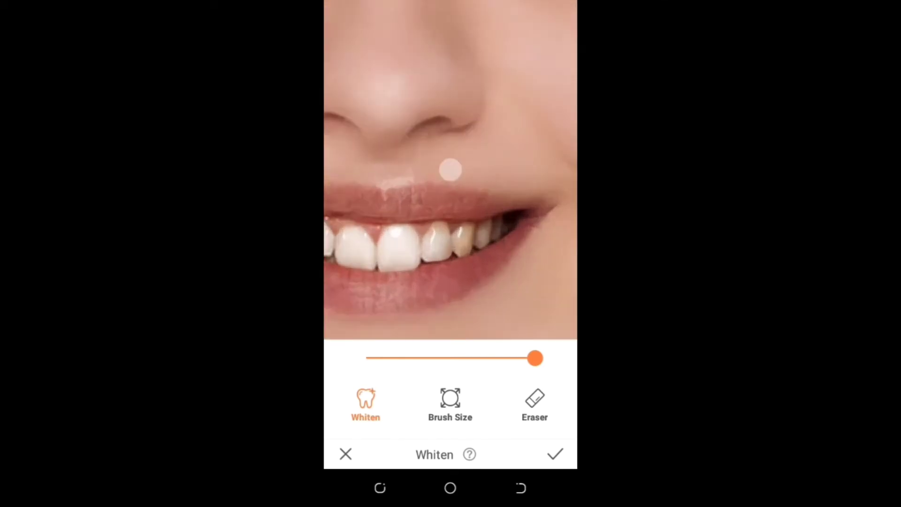
{"action": "left_click_drag", "start_coordinate": [516, 169], "coordinate": [441, 197]}
{"action": "left_click_drag", "start_coordinate": [441, 263], "coordinate": [516, 230]}
{"action": "scroll", "coordinate": [450, 170], "scroll_direction": "down", "scroll_amount": 5}
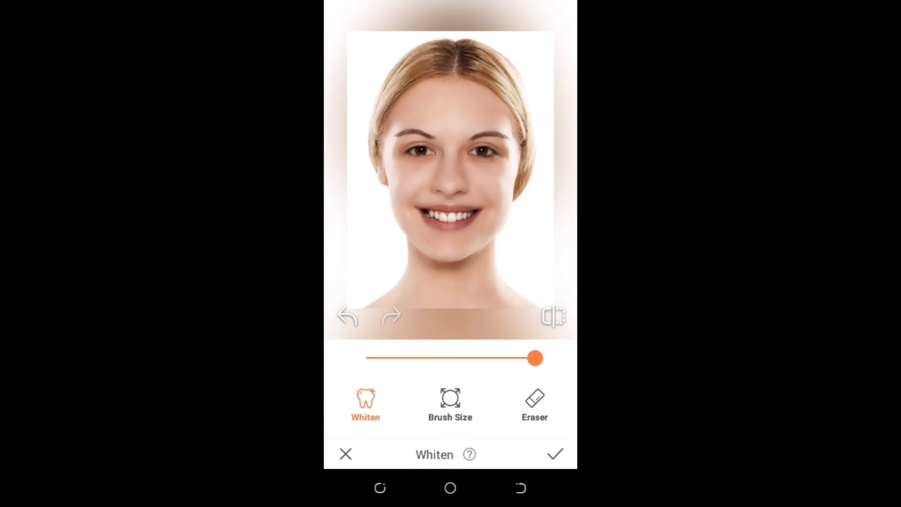
Keep the whitening, then brighten both irises with Brighten and apply it
{"action": "left_click", "coordinate": [555, 454]}
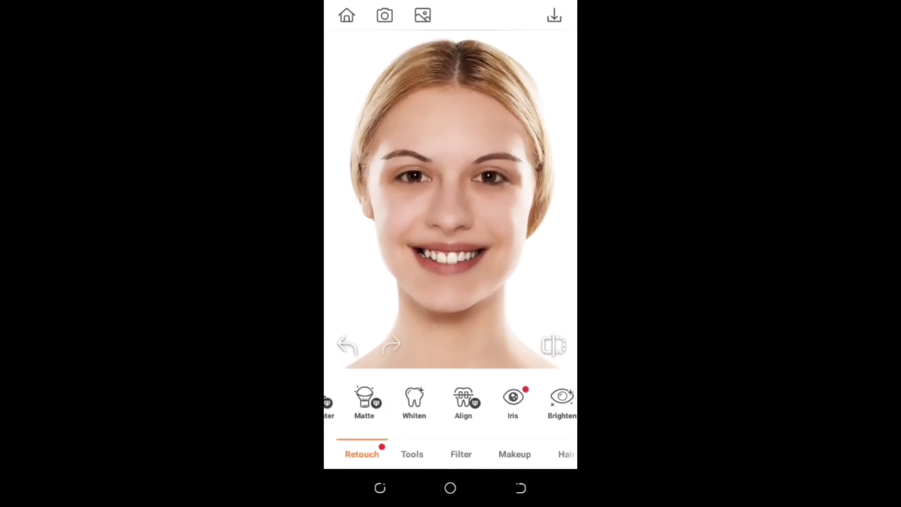
{"action": "left_click_drag", "start_coordinate": [516, 401], "coordinate": [458, 402]}
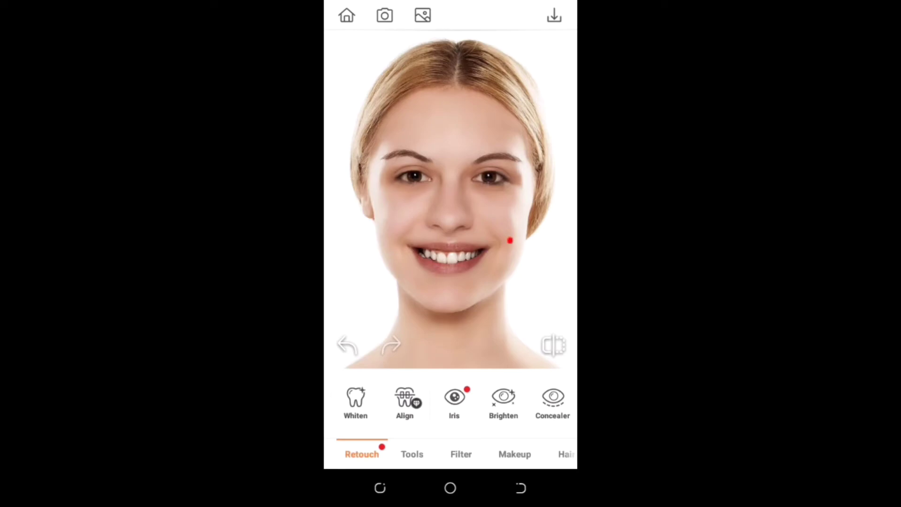
{"action": "left_click", "coordinate": [503, 402]}
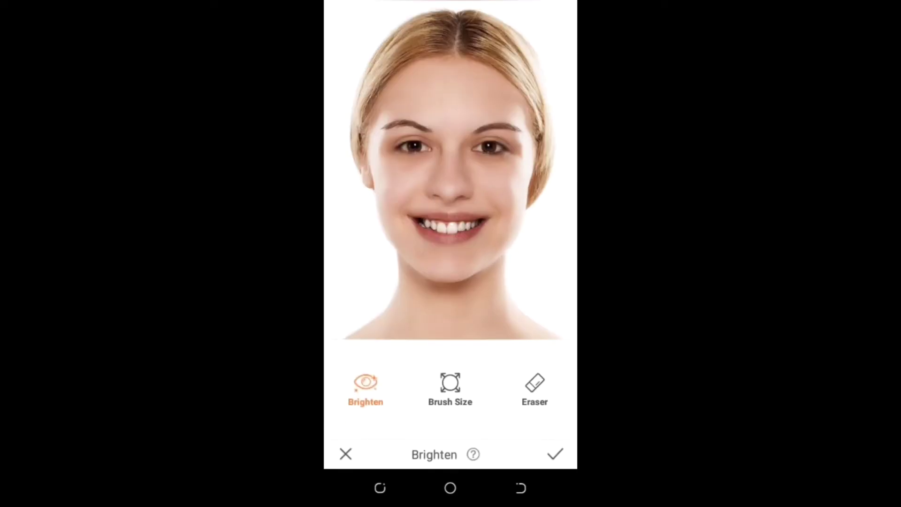
{"action": "scroll", "coordinate": [450, 169], "scroll_direction": "up", "scroll_amount": 5}
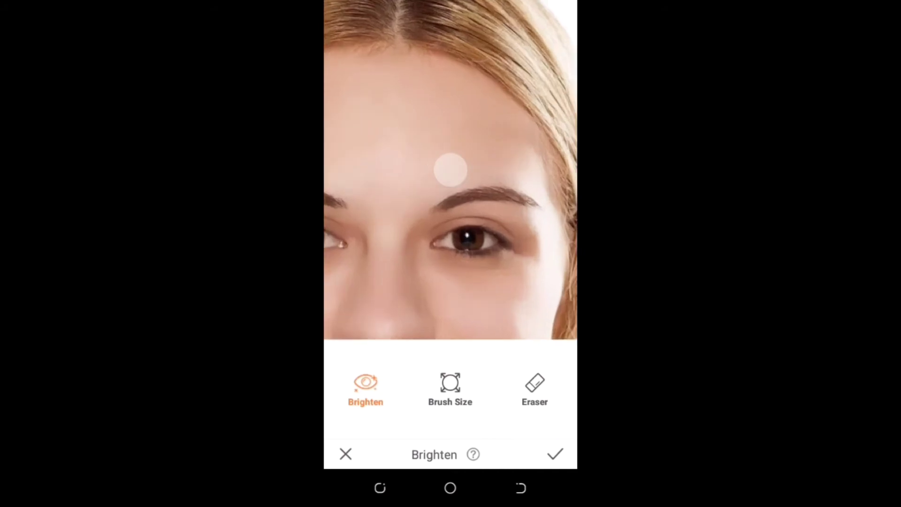
{"action": "left_click_drag", "start_coordinate": [492, 259], "coordinate": [470, 264]}
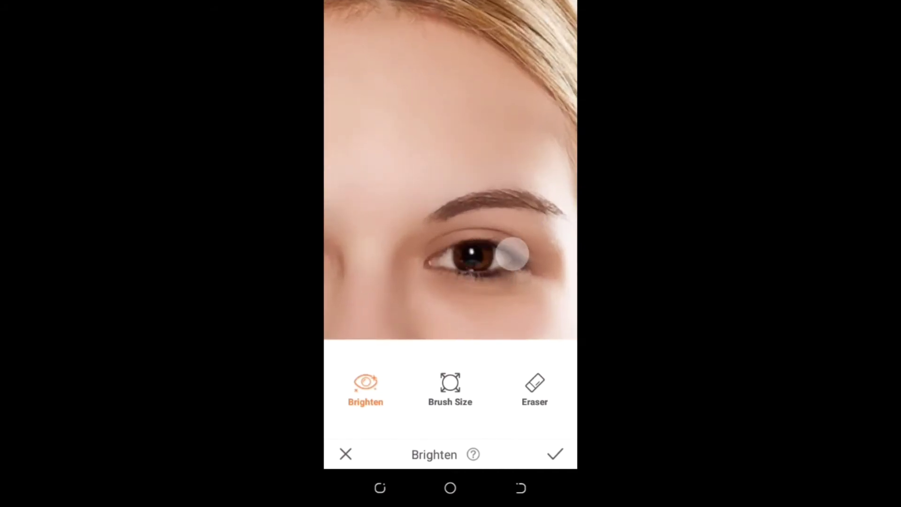
{"action": "scroll", "coordinate": [450, 169], "scroll_direction": "down", "scroll_amount": 5}
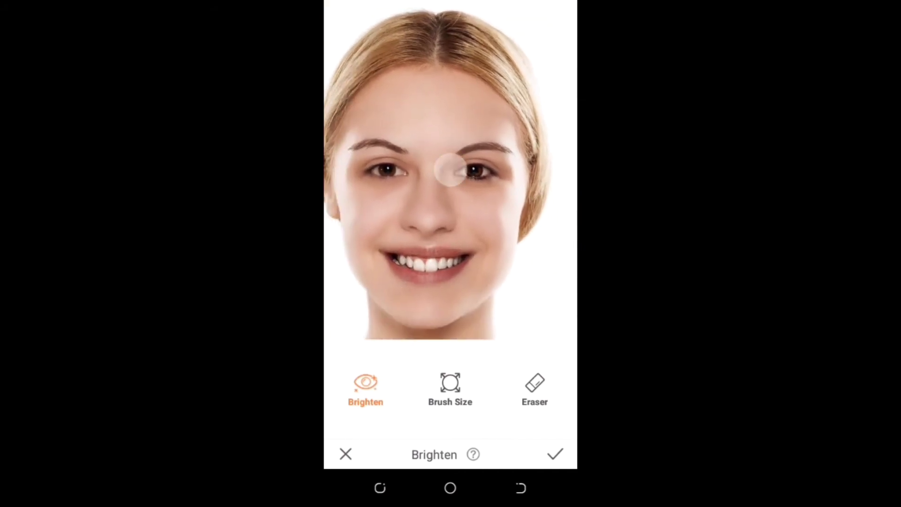
{"action": "scroll", "coordinate": [404, 169], "scroll_direction": "up", "scroll_amount": 5}
{"action": "mouse_move", "coordinate": [449, 167]}
{"action": "left_mouse_down"}
{"action": "mouse_move", "coordinate": [352, 146]}
{"action": "mouse_move", "coordinate": [342, 157]}
{"action": "left_mouse_up"}
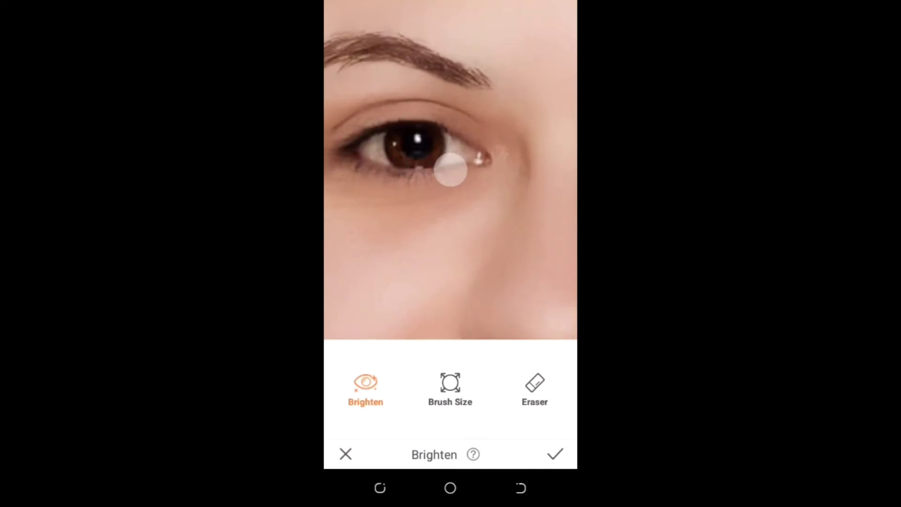
{"action": "scroll", "coordinate": [451, 169], "scroll_direction": "down", "scroll_amount": 5}
{"action": "scroll", "coordinate": [450, 169], "scroll_direction": "down", "scroll_amount": 5}
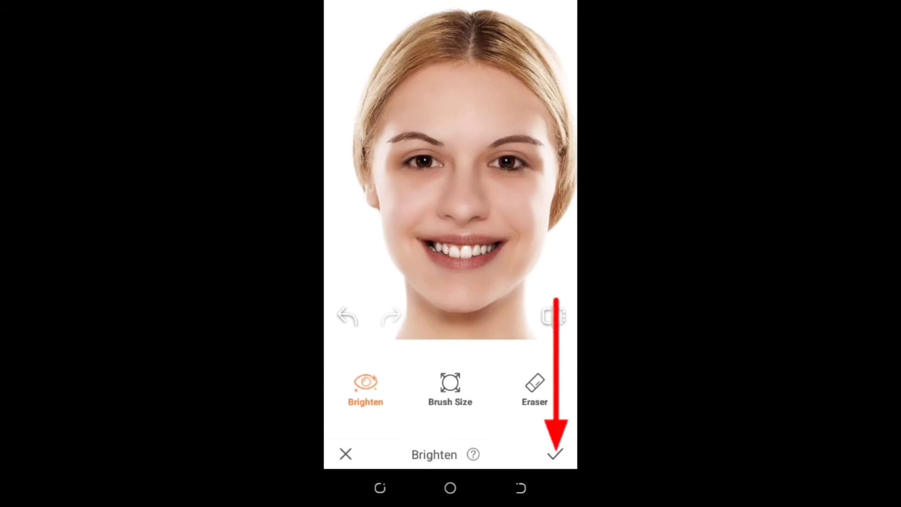
{"action": "left_click", "coordinate": [555, 453]}
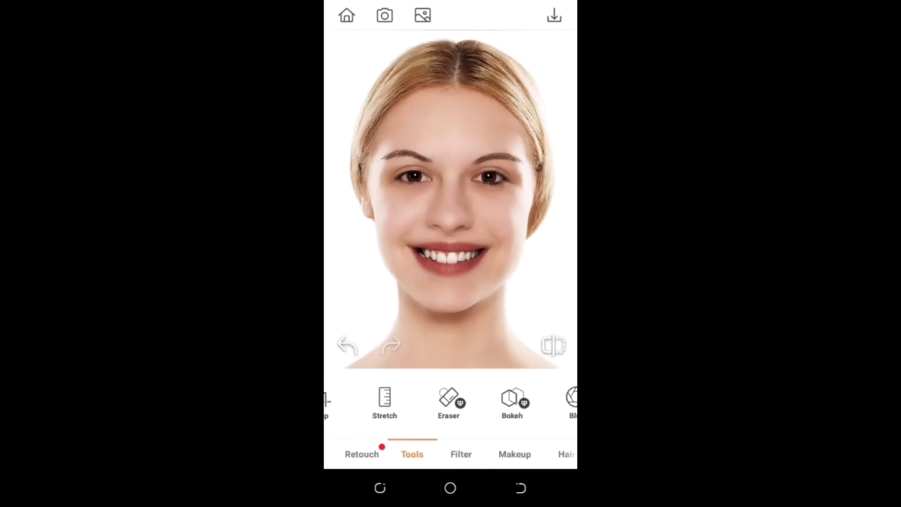
Apply the RD02 red lipstick from Makeup > Lips at about three-quarter intensity
{"action": "left_click", "coordinate": [466, 454]}
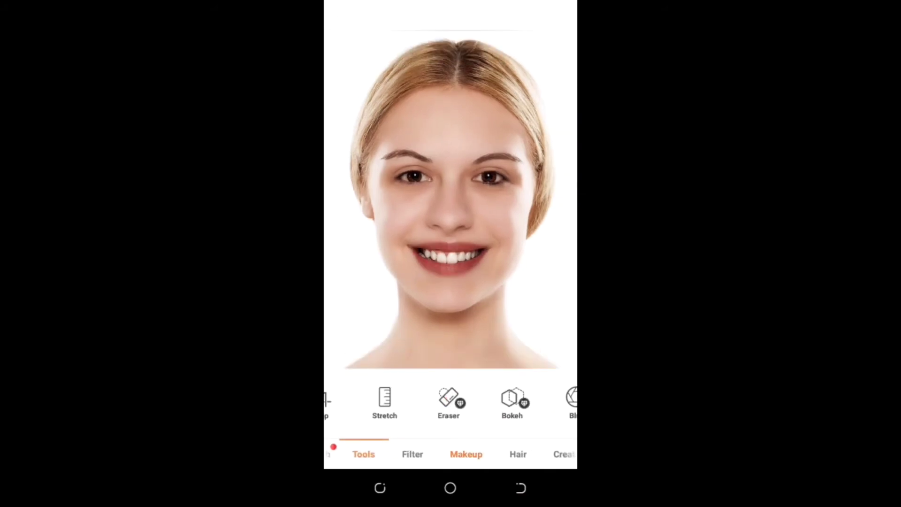
{"action": "left_click", "coordinate": [497, 455]}
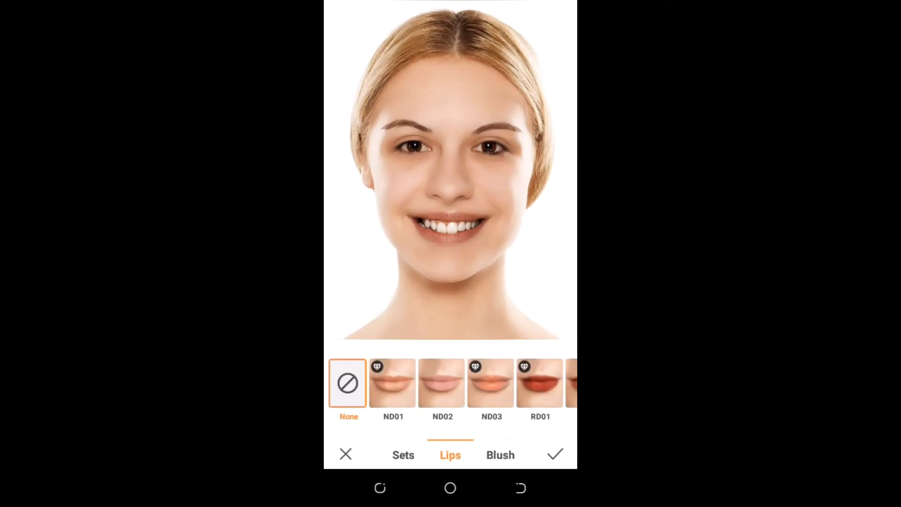
{"action": "left_click_drag", "start_coordinate": [517, 382], "coordinate": [376, 383]}
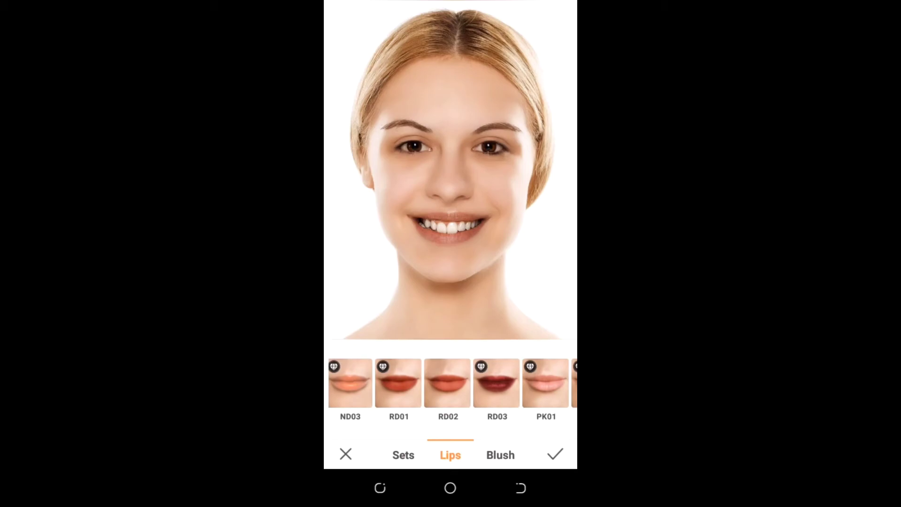
{"action": "left_click", "coordinate": [447, 382]}
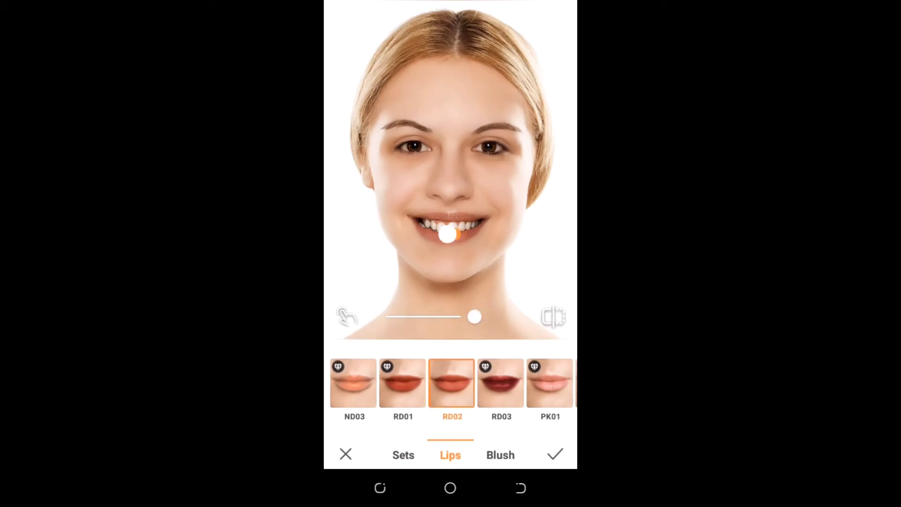
{"action": "left_click_drag", "start_coordinate": [474, 317], "coordinate": [404, 317]}
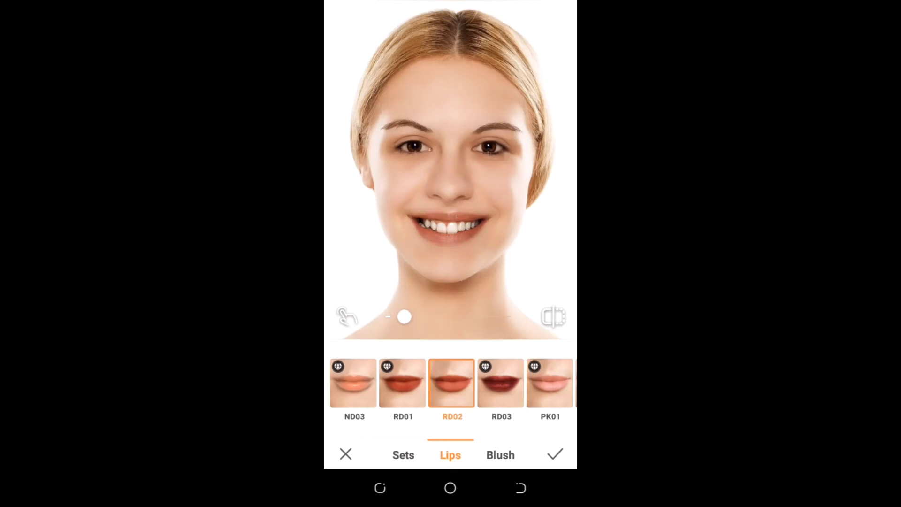
{"action": "left_click_drag", "start_coordinate": [453, 256], "coordinate": [451, 254]}
{"action": "left_click_drag", "start_coordinate": [445, 317], "coordinate": [464, 317]}
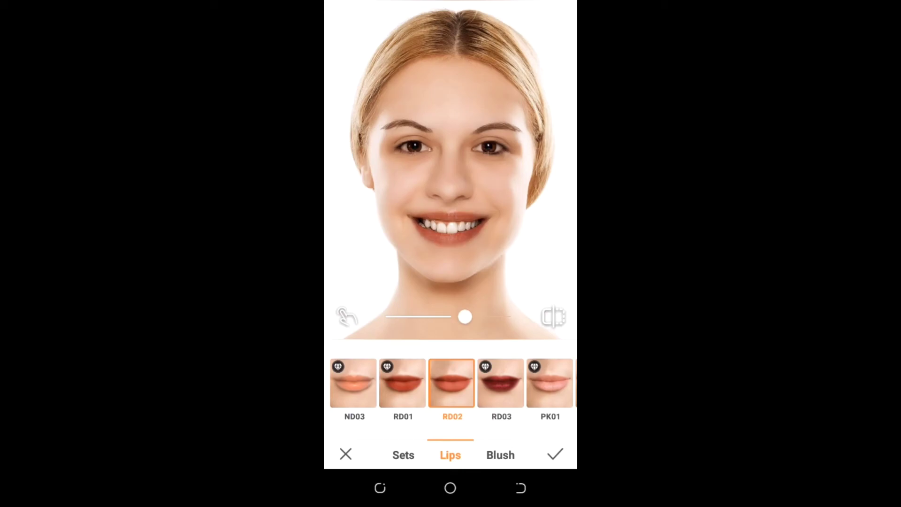
Apply the BK03 eyebrow style at about half intensity and confirm the makeup
{"action": "left_click", "coordinate": [501, 455]}
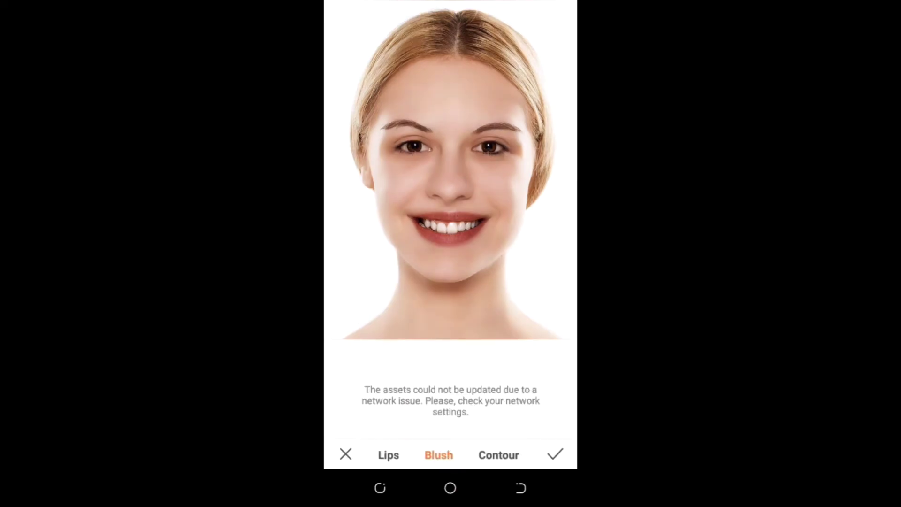
{"action": "left_click", "coordinate": [510, 455]}
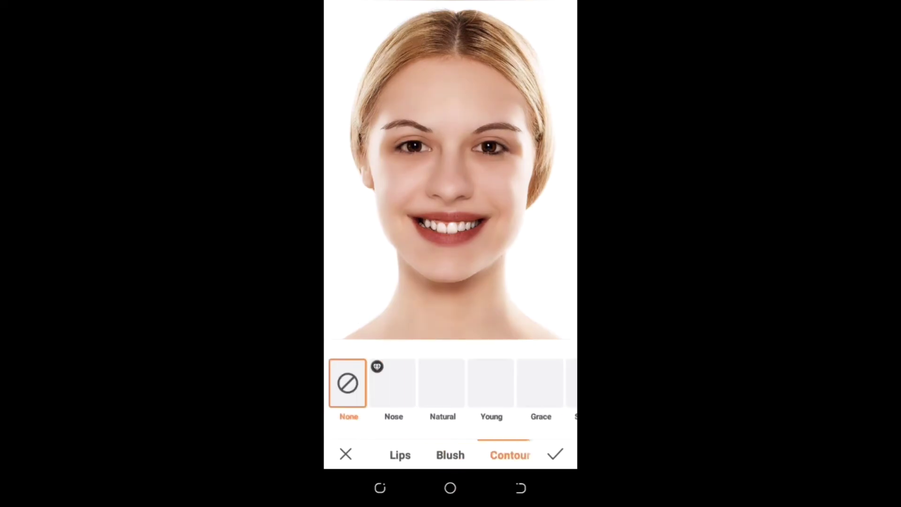
{"action": "left_click", "coordinate": [514, 455]}
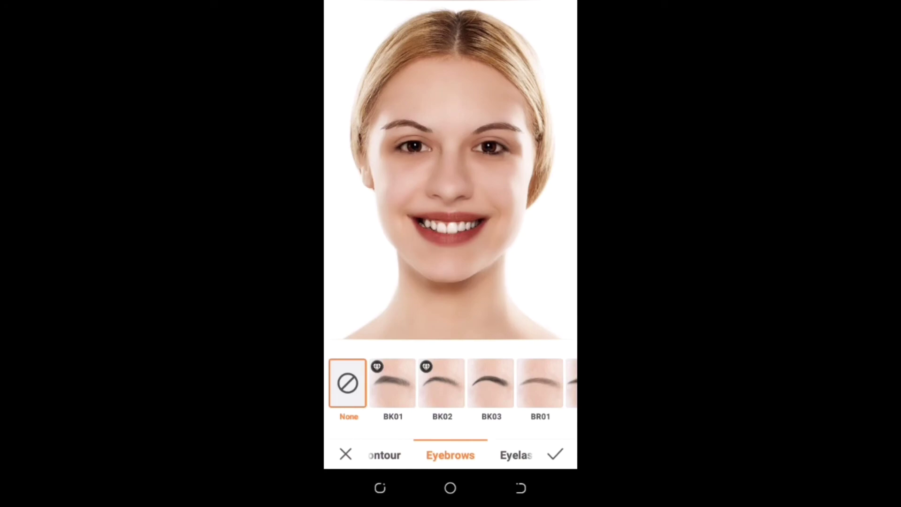
{"action": "left_click", "coordinate": [491, 383]}
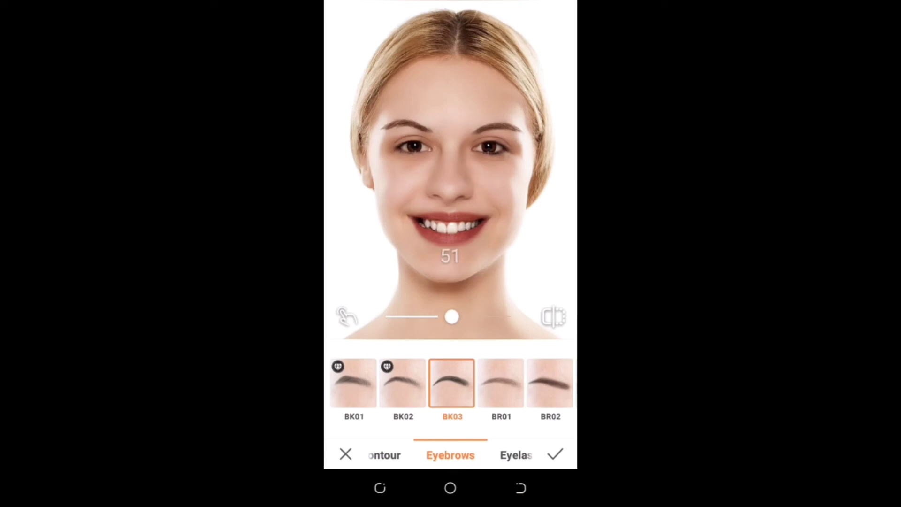
{"action": "mouse_move", "coordinate": [462, 317]}
{"action": "left_mouse_down"}
{"action": "mouse_move", "coordinate": [511, 317]}
{"action": "mouse_move", "coordinate": [402, 317]}
{"action": "mouse_move", "coordinate": [510, 317]}
{"action": "left_mouse_up"}
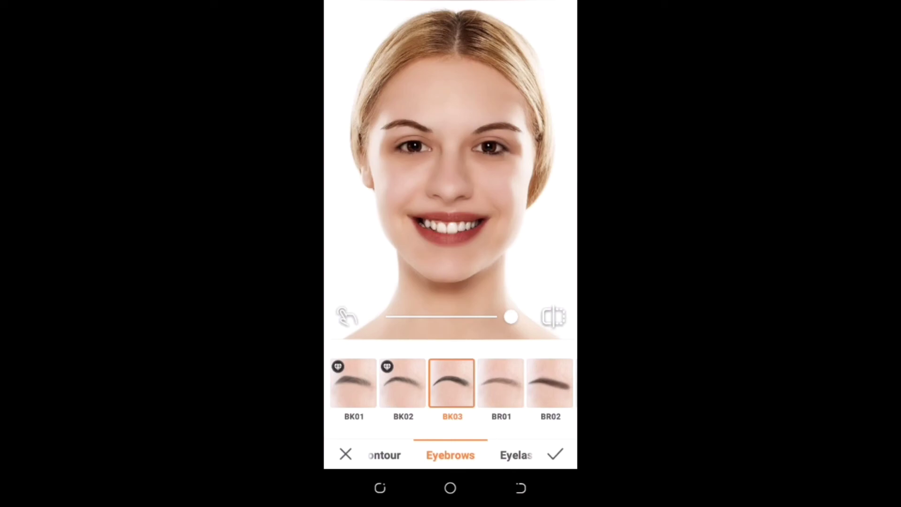
{"action": "left_click_drag", "start_coordinate": [511, 317], "coordinate": [462, 317]}
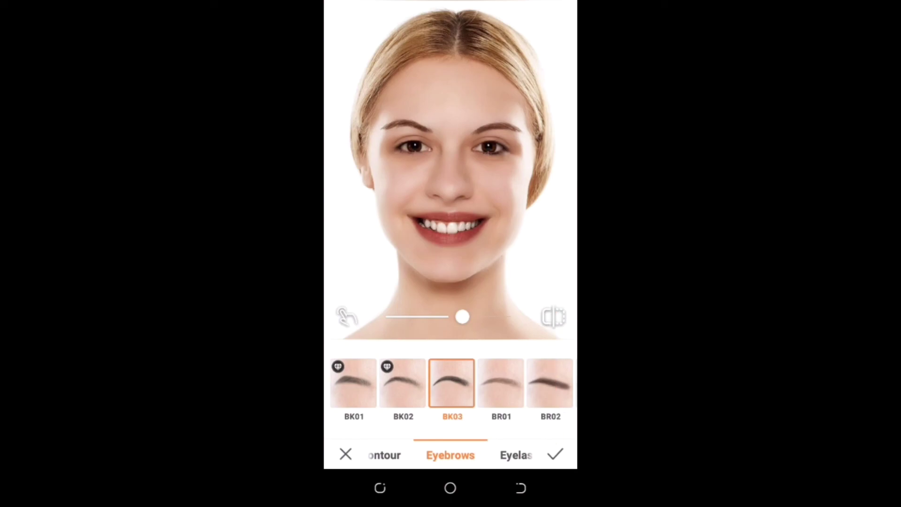
{"action": "left_click", "coordinate": [555, 454]}
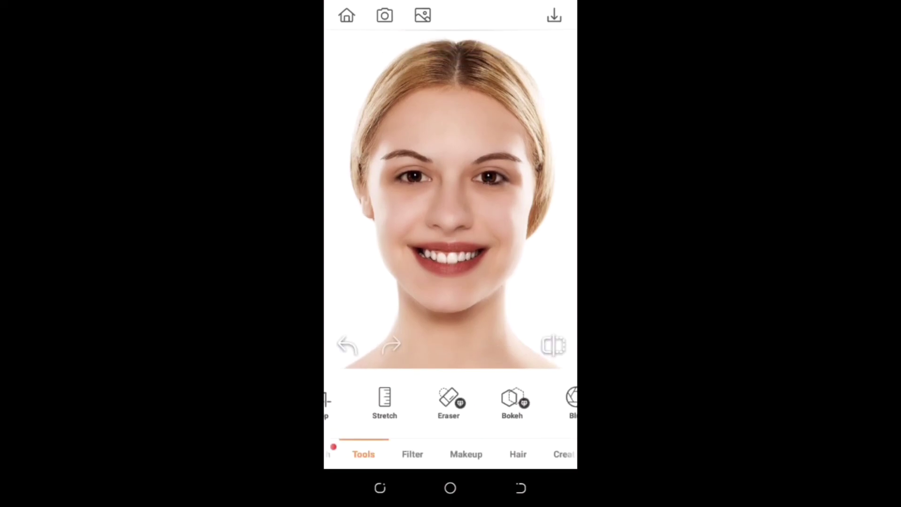